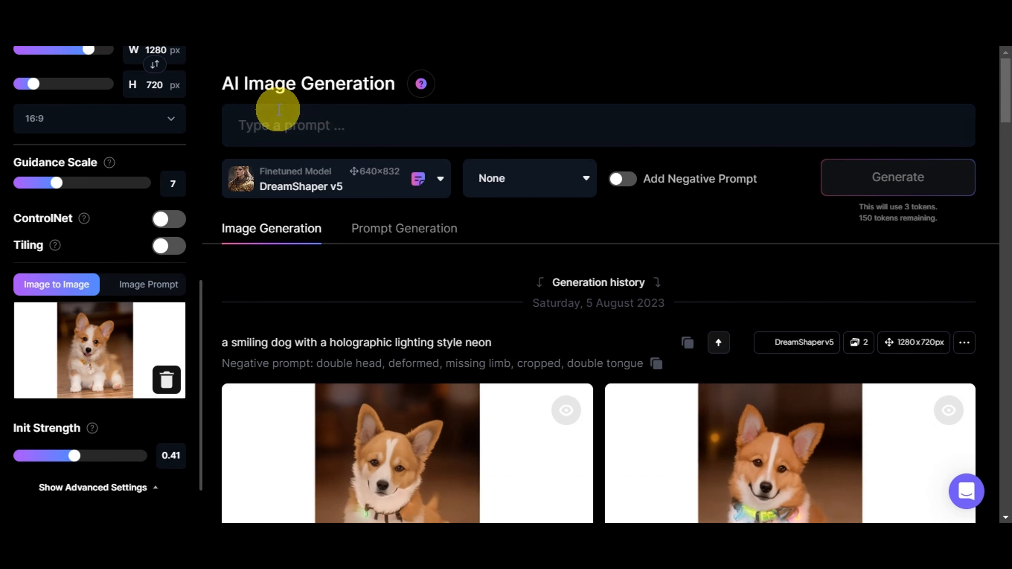
# Enter a prompt for a cute, adorable 3D vector art sticker: fantasy art theme, outer-space character, studio portrait style, lighting evoking wonder and magic.
pyautogui.click(266, 119)
pyautogui.write('Create a cute and adorable 3D vector art sticker with a fantasy art theme, showcasing a character from outer space in a studio portrait style, emphasizing the lighting to evoke a sense of wonder and magic')
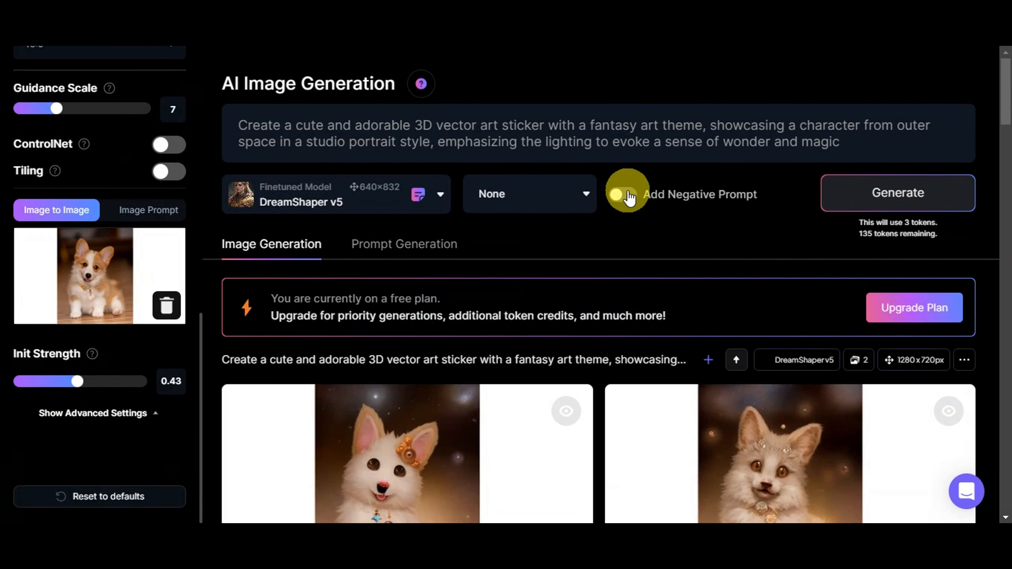
# Add the negative prompt "cat, double limbs" and generate the corgi images.
pyautogui.click(625, 194)
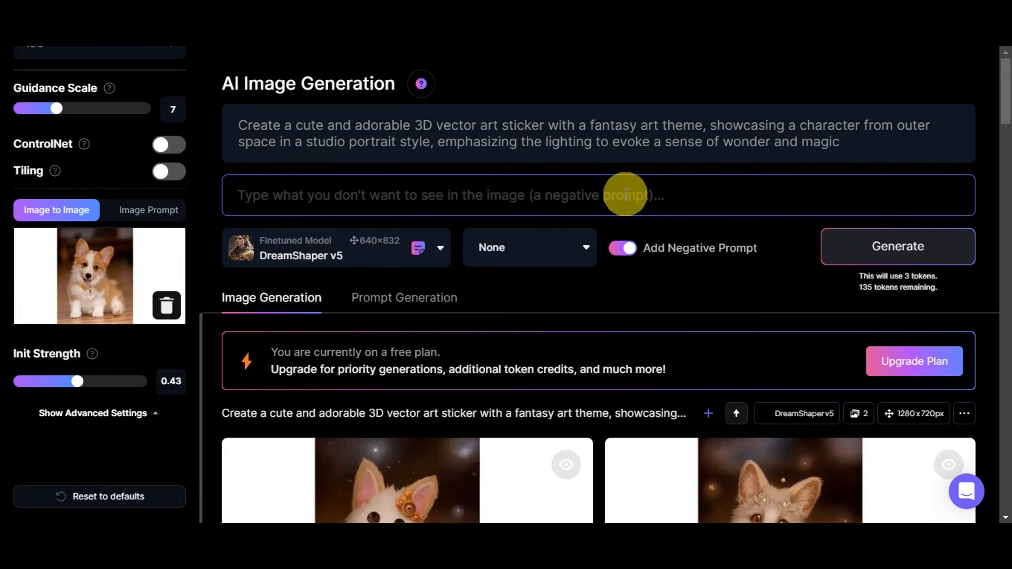
pyautogui.write('cat, double limbs')
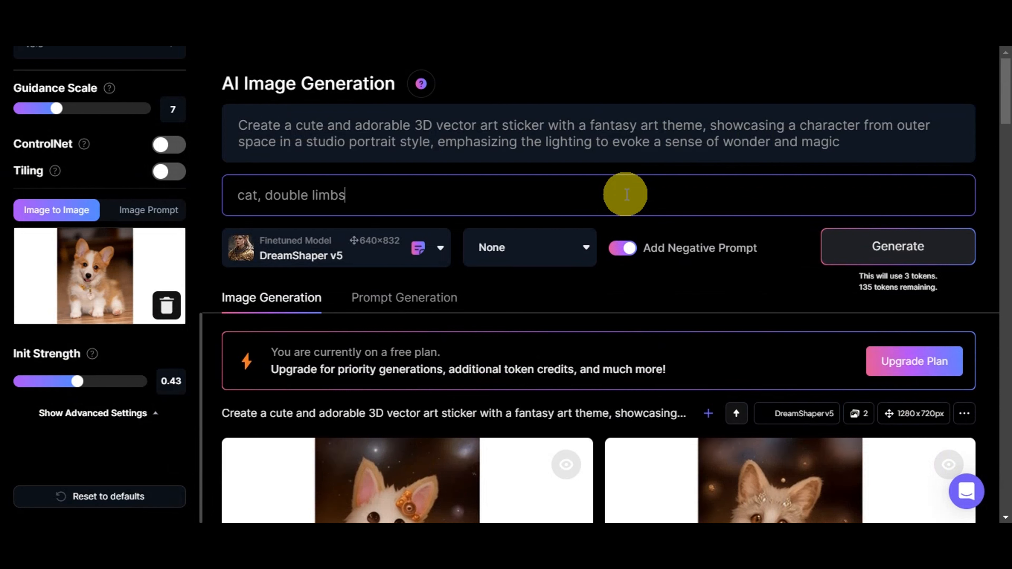
pyautogui.click(887, 244)
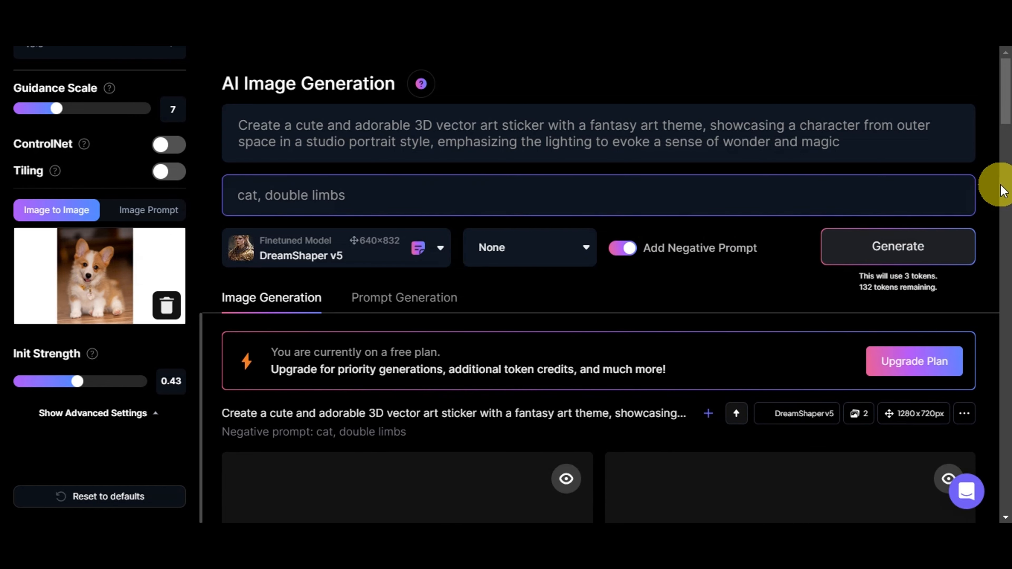
# View the two newly generated corgi images enlarged, one after the other, and close the viewer.
pyautogui.scroll(-6, 993, 183)
pyautogui.click(542, 278)
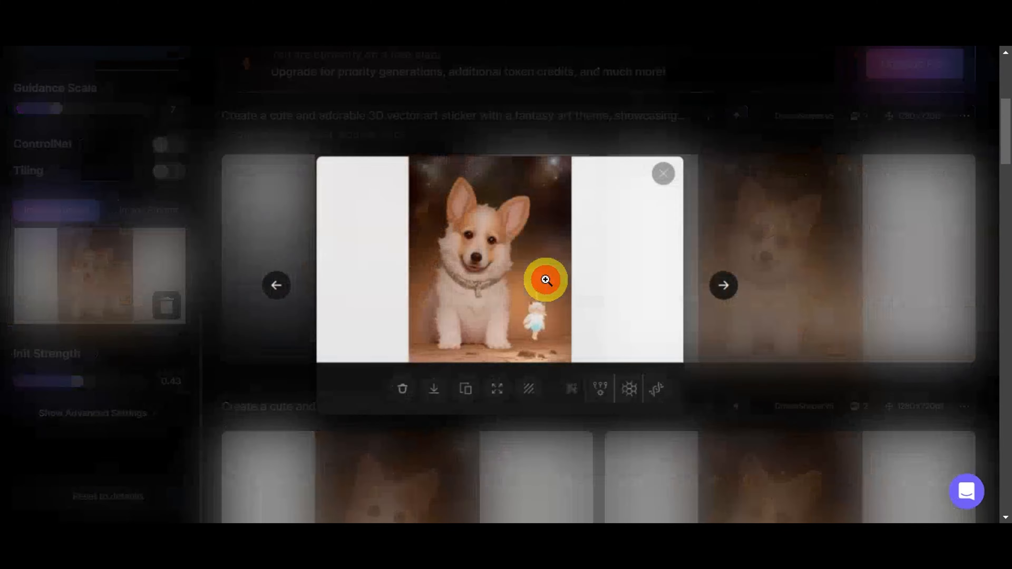
pyautogui.click(869, 285)
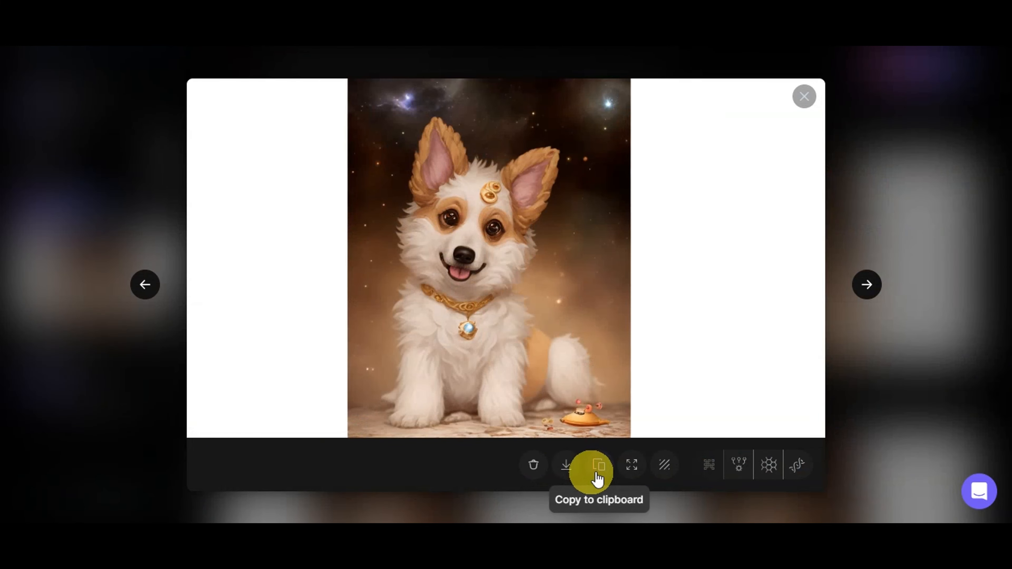
pyautogui.click(803, 98)
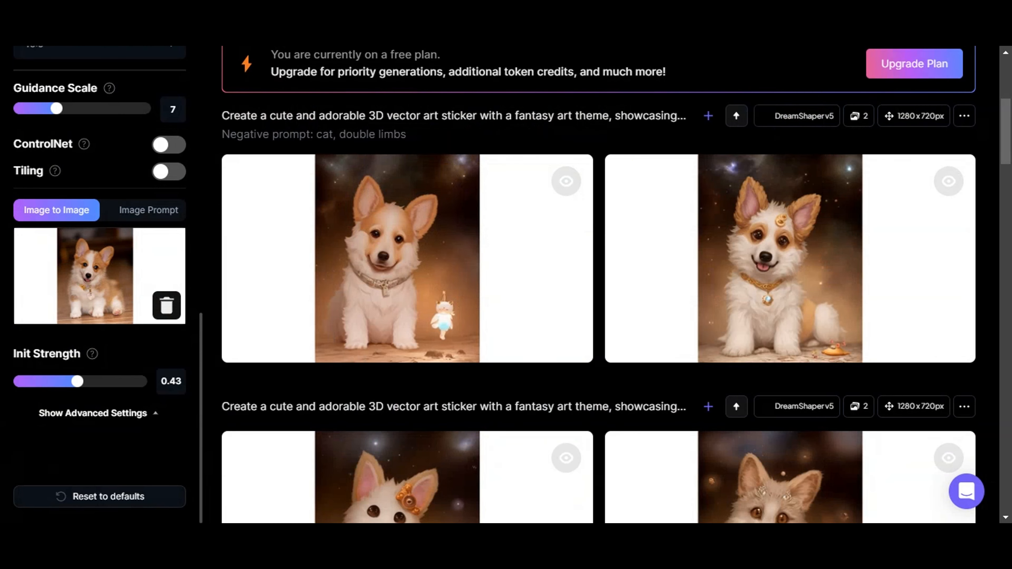
# Replace the source image with the golden retriever photo and generate from a prompt for a series of cute outer-space 3D vector art stickers.
pyautogui.moveTo(75, 272); pyautogui.dragTo(91, 317)
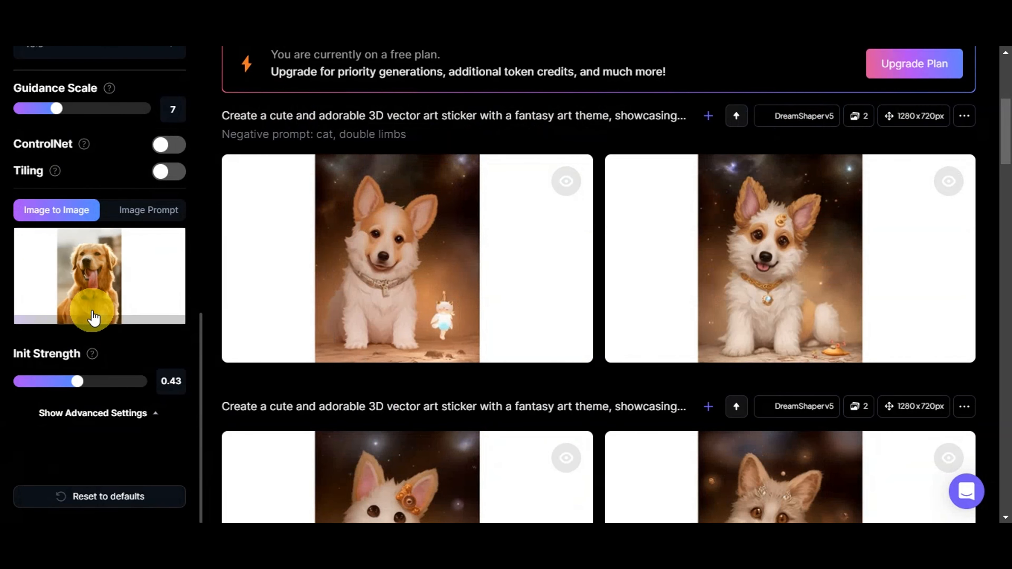
pyautogui.scroll(7, 287, 199)
pyautogui.rightClick(287, 123)
pyautogui.click(322, 242)
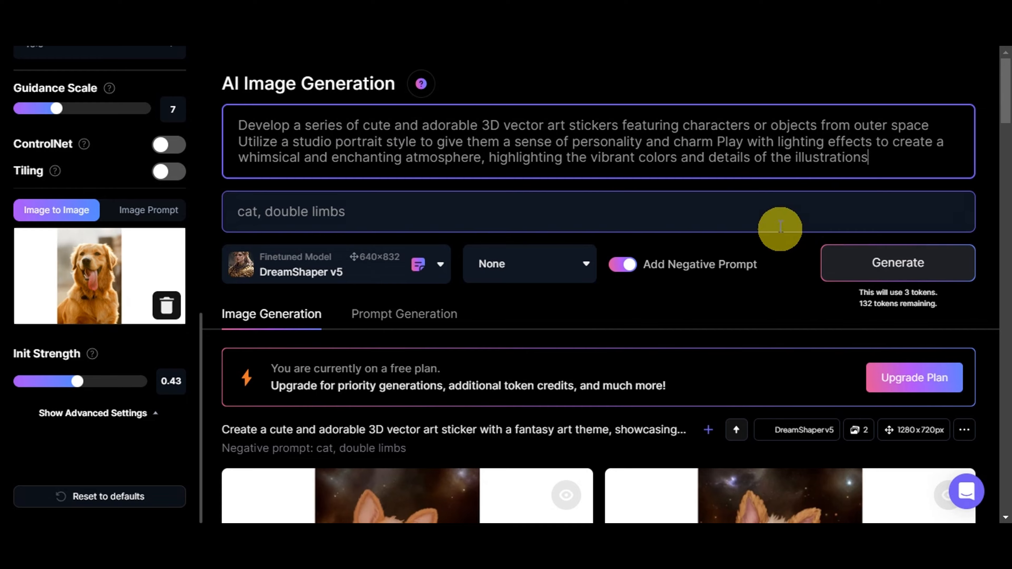
pyautogui.click(897, 230)
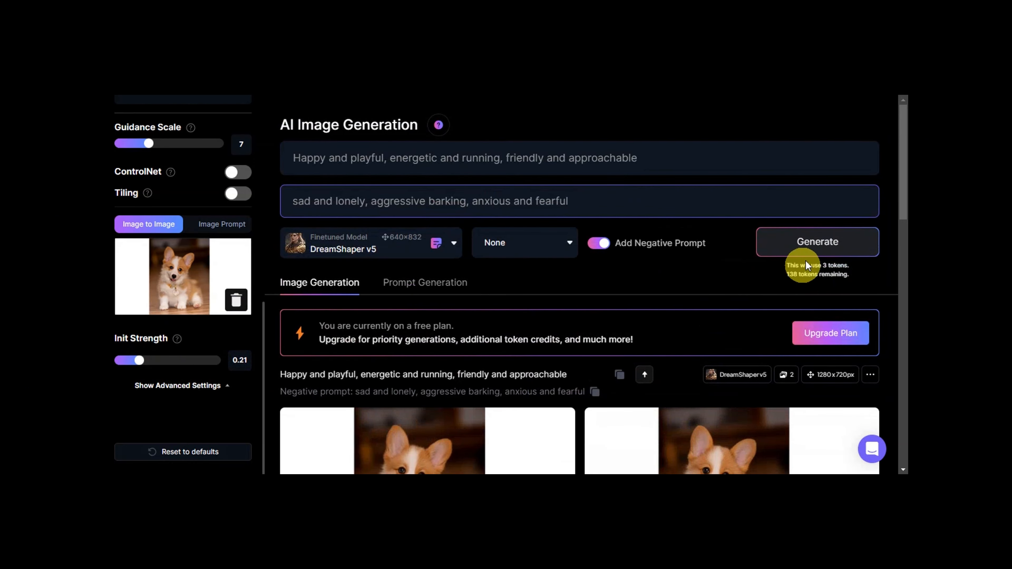
# Generate corgi images from the prompt "Happy and playful, energetic and running, friendly and approachable".
pyautogui.click(807, 246)
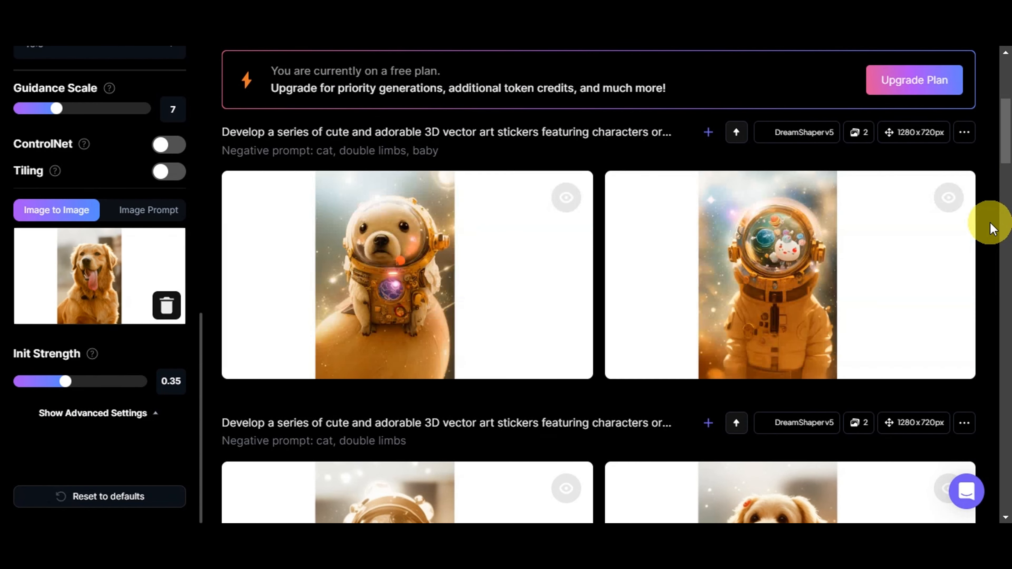
# Set the init strength to 0.38 and generate the golden retriever images again.
pyautogui.moveTo(65, 381); pyautogui.dragTo(70, 381)
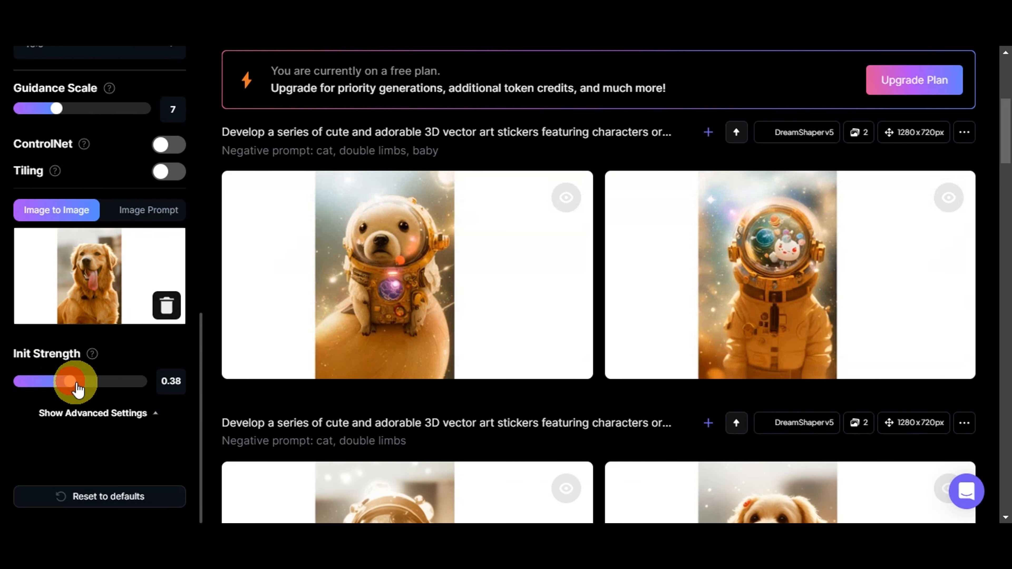
pyautogui.scroll(7, 845, 232)
pyautogui.click(876, 263)
pyautogui.scroll(-5, 987, 272)
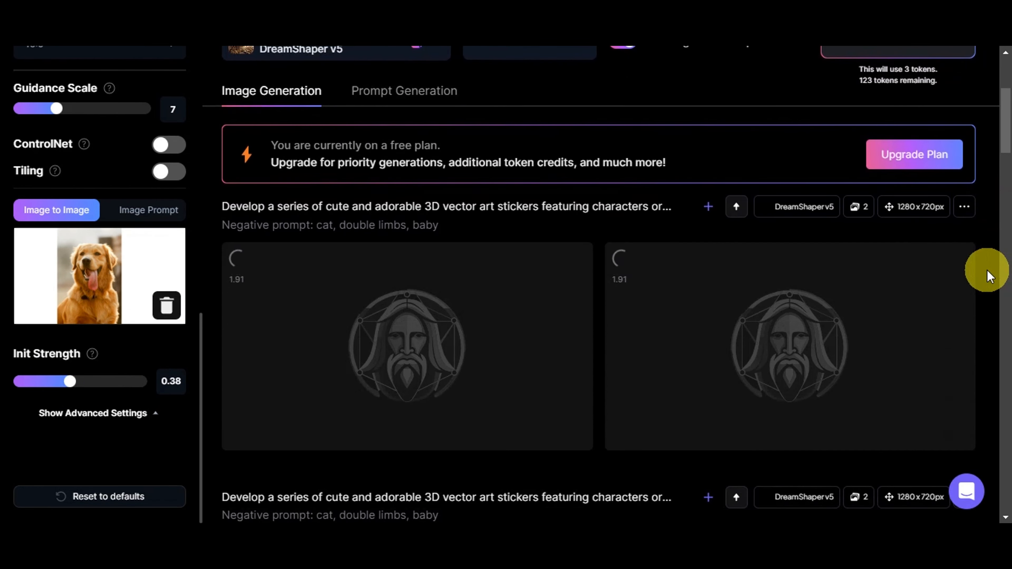
pyautogui.scroll(-2, 992, 285)
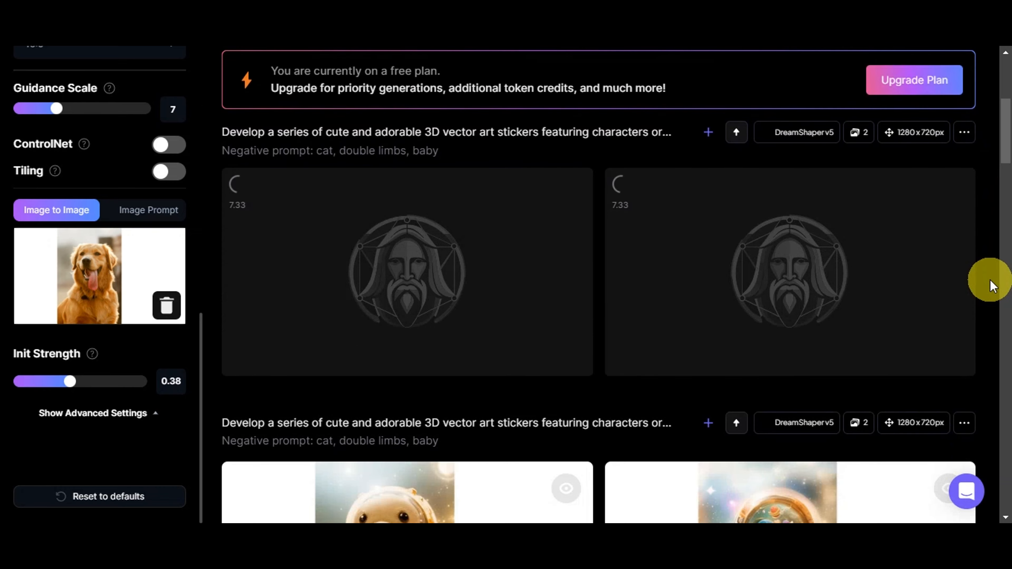
# Remove "of cute and adorable" from the prompt and generate a new pair of images.
pyautogui.scroll(7, 993, 287)
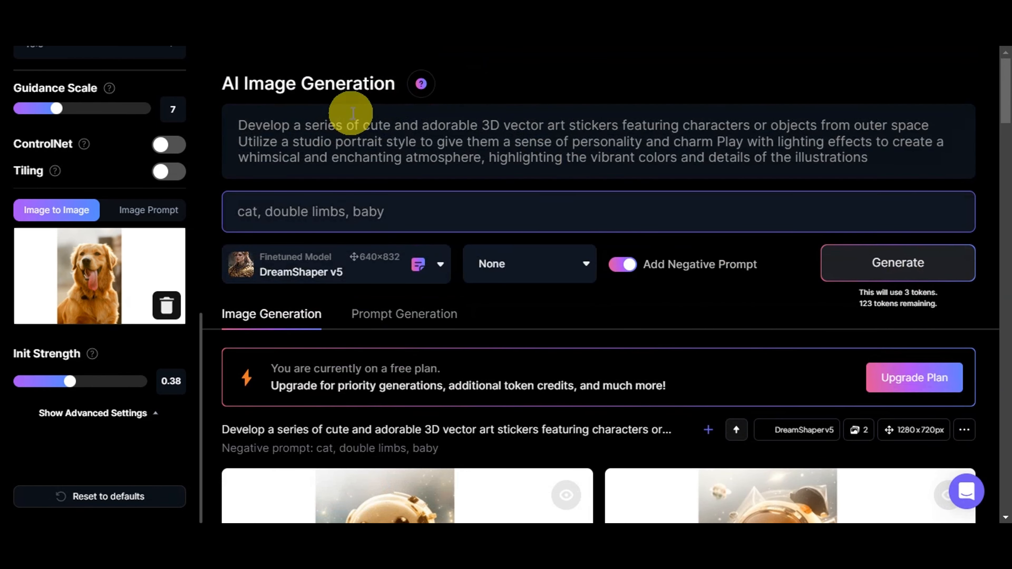
pyautogui.moveTo(345, 125); pyautogui.dragTo(477, 125)
pyautogui.press('BackSpace')
pyautogui.press('BackSpace')
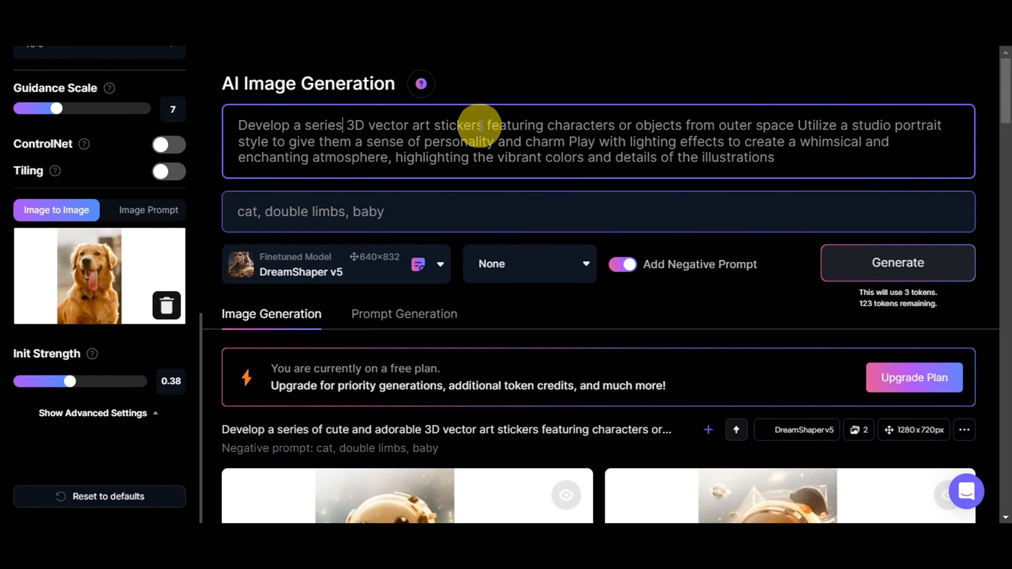
pyautogui.click(948, 267)
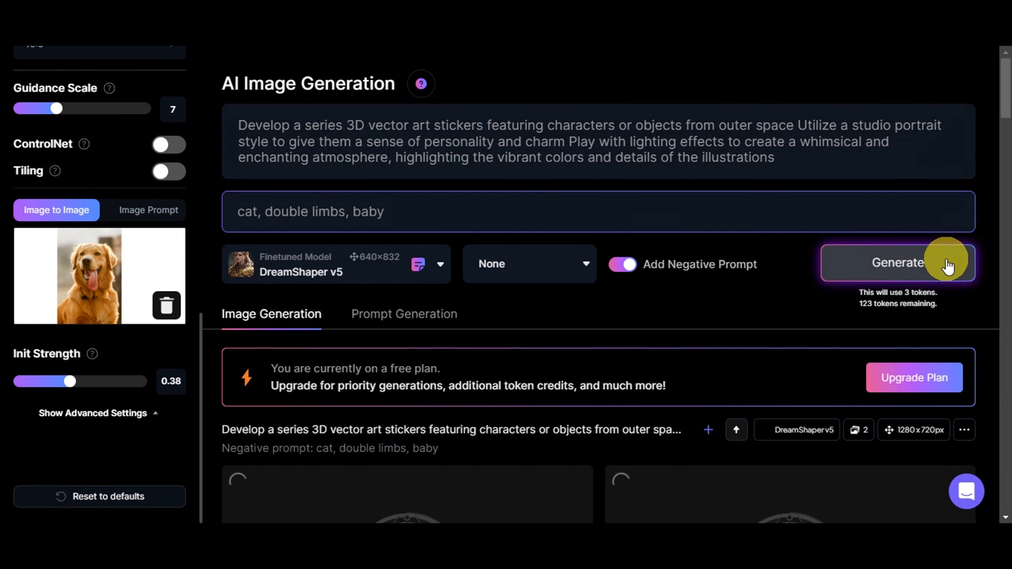
pyautogui.scroll(-7, 992, 197)
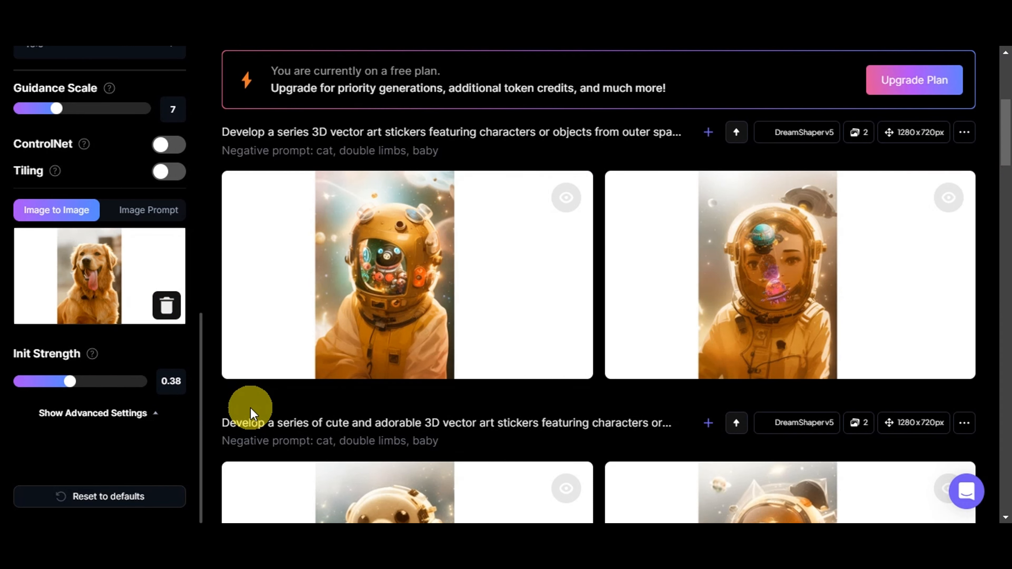
# Set the init strength to 0.45 and regenerate the images with the same prompts.
pyautogui.click(81, 383)
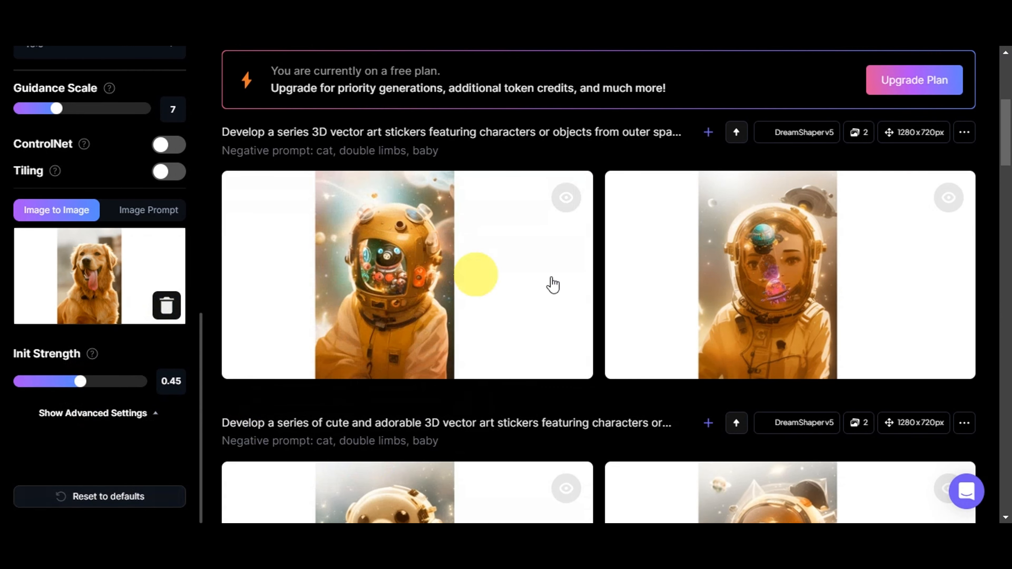
pyautogui.scroll(5, 1008, 159)
pyautogui.click(875, 201)
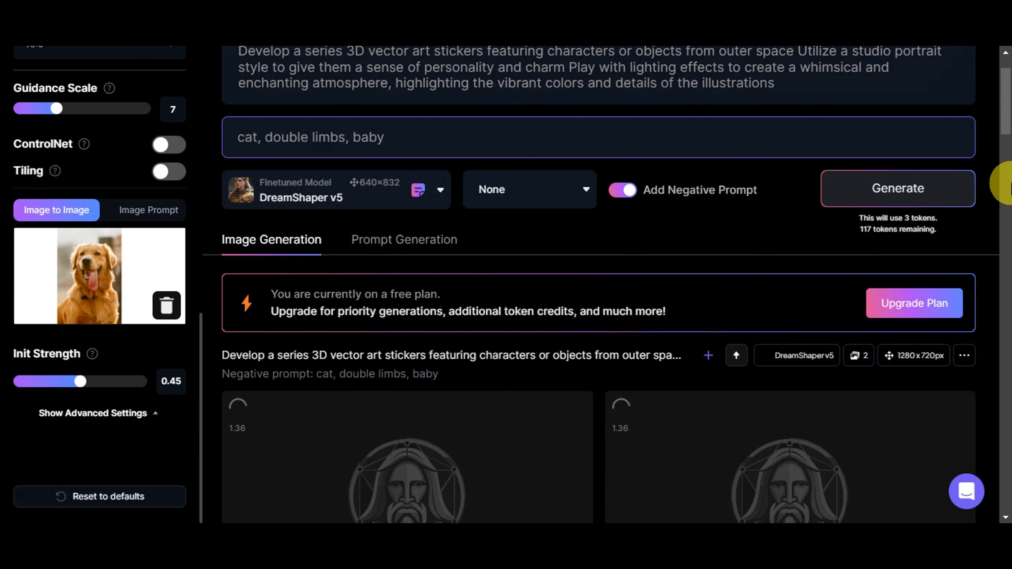
pyautogui.scroll(-5, 984, 200)
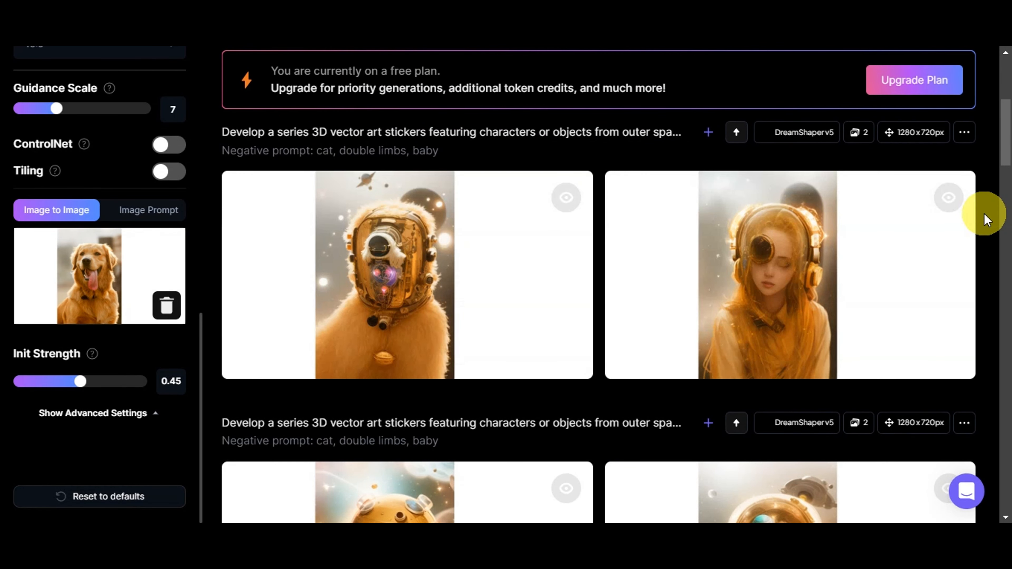
# Add "a person" to the negative prompt and regenerate the images with an init strength of 0.56.
pyautogui.scroll(7, 984, 214)
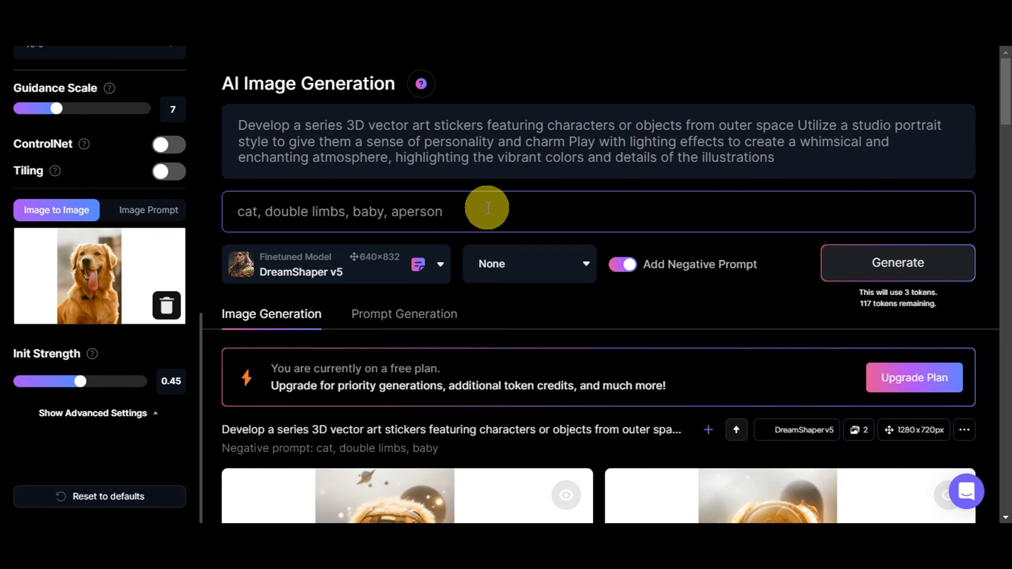
pyautogui.click(397, 210)
pyautogui.moveTo(80, 381); pyautogui.dragTo(96, 381)
pyautogui.click(936, 259)
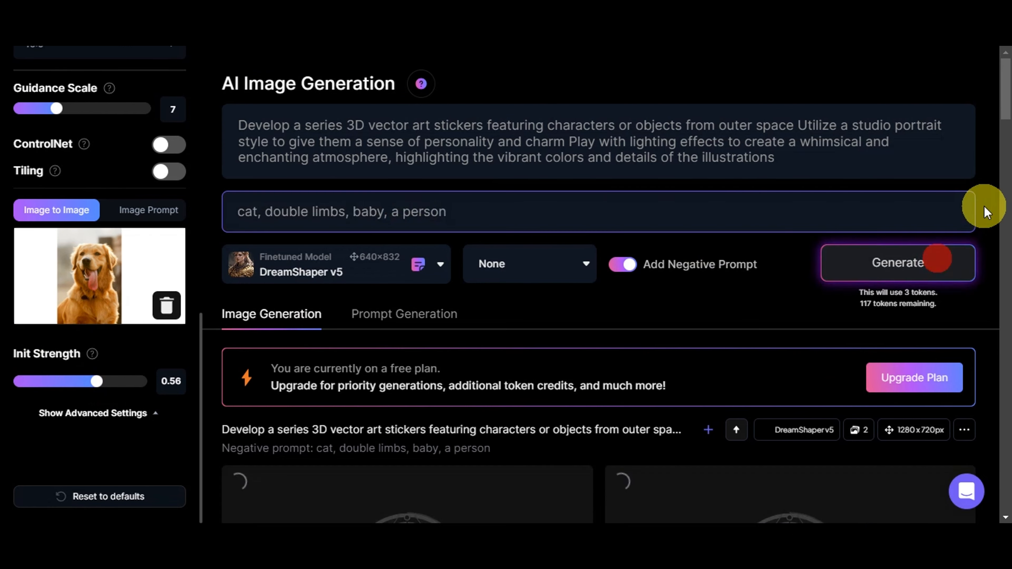
pyautogui.scroll(-7, 984, 205)
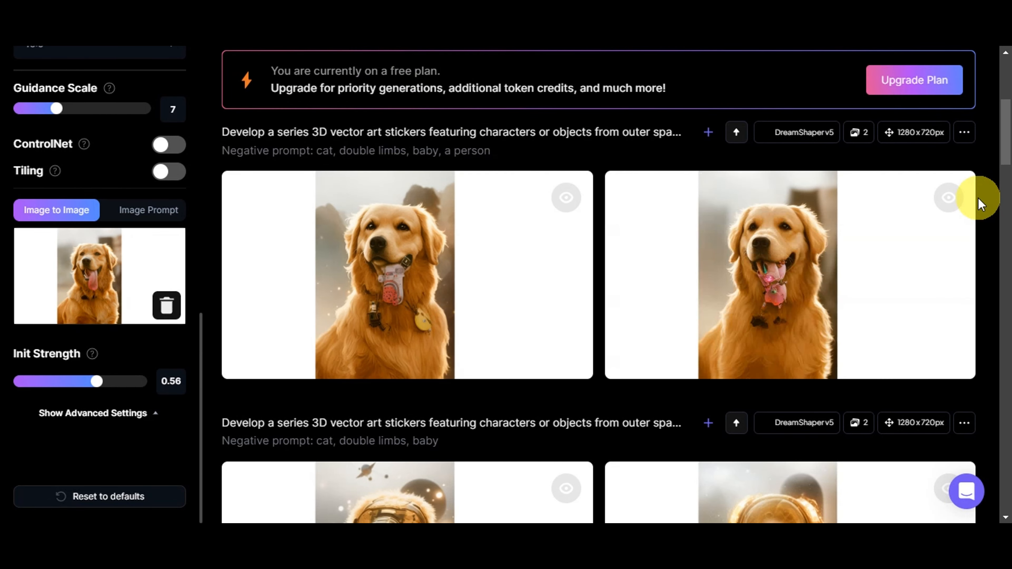
# Lower the init strength to 0.49 and generate another pair of golden retriever images.
pyautogui.moveTo(96, 381); pyautogui.dragTo(86, 383)
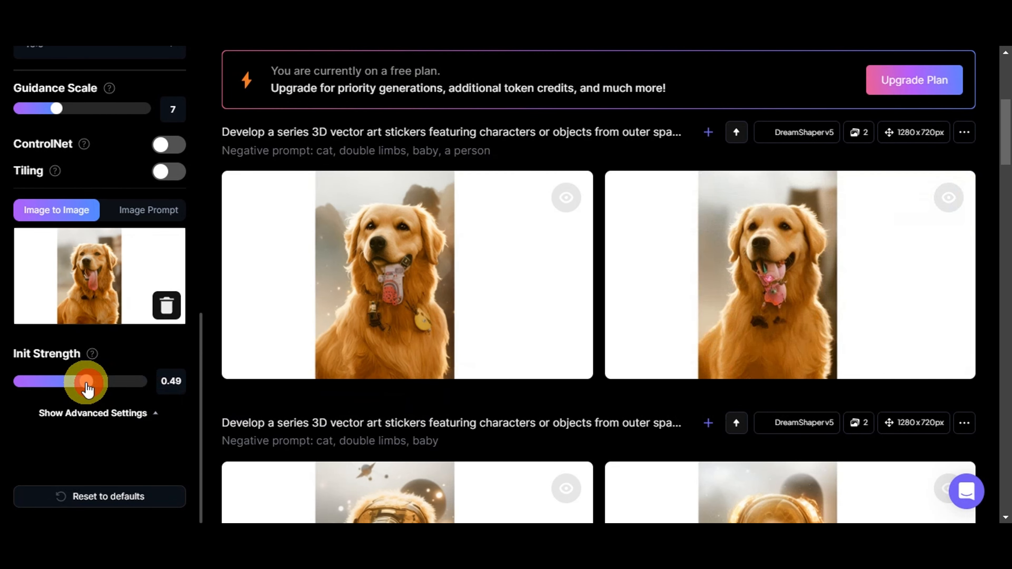
pyautogui.scroll(7, 965, 176)
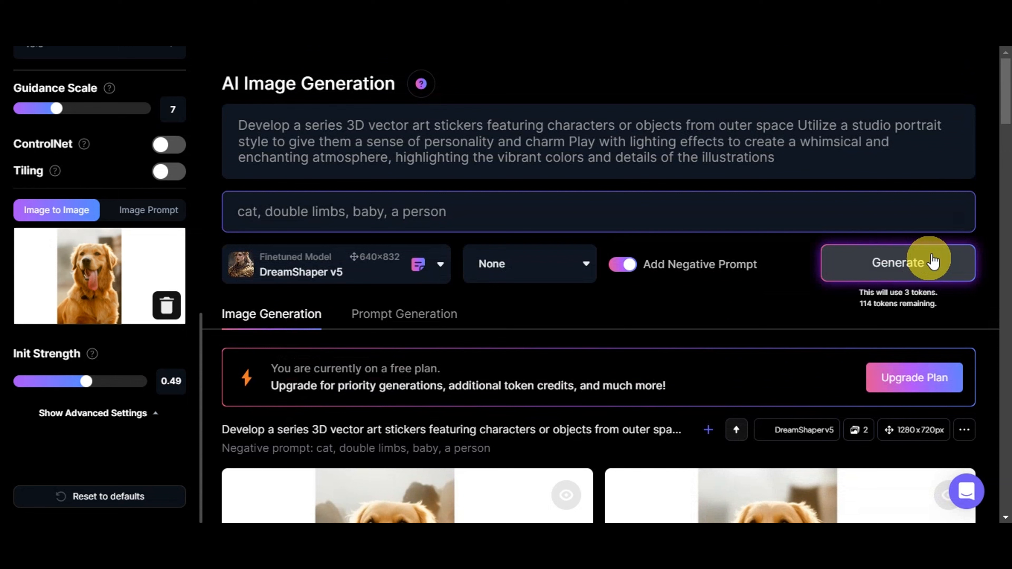
pyautogui.click(927, 265)
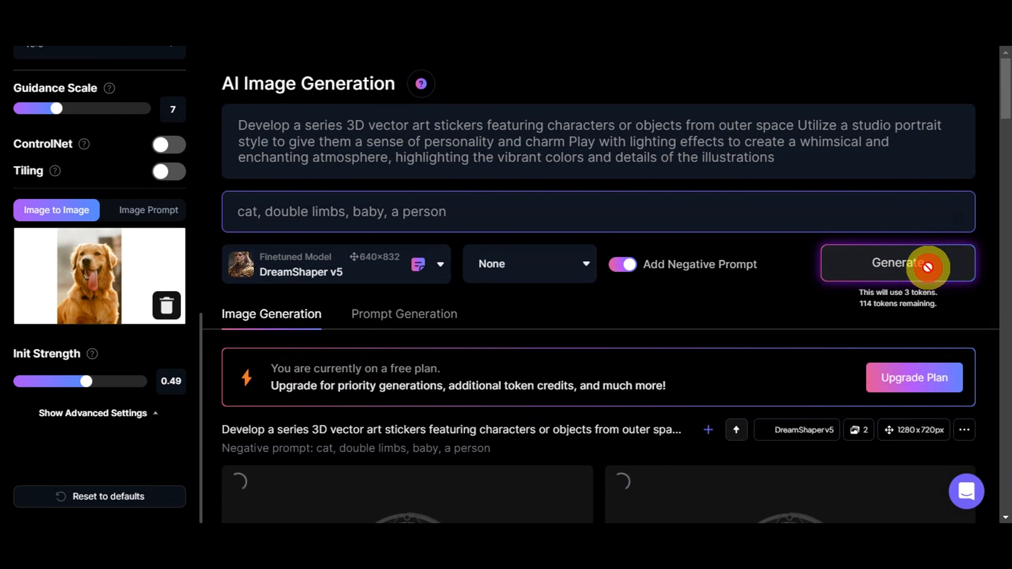
pyautogui.scroll(-7, 980, 238)
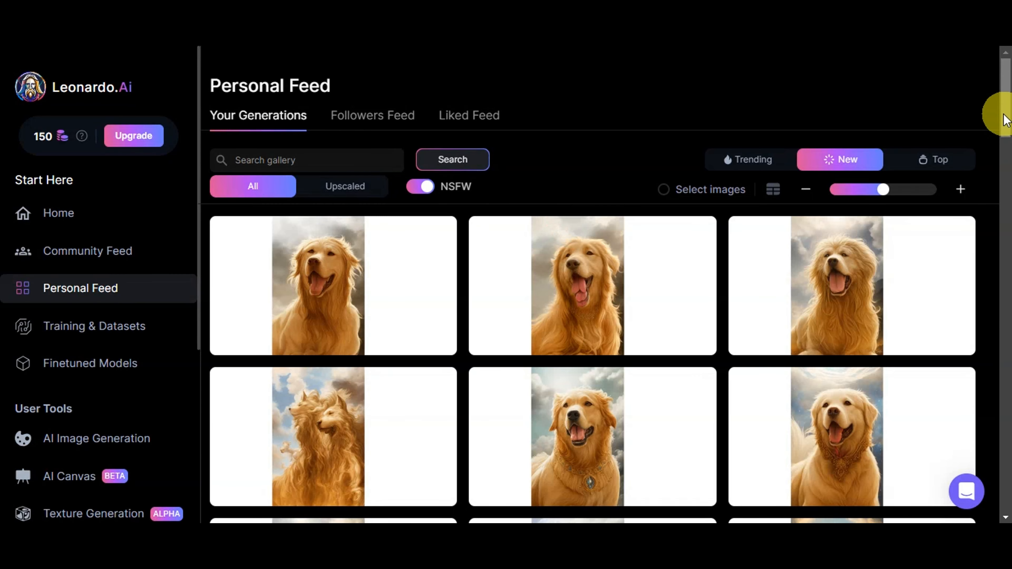
# Browse the personal feed and view the golden retriever images with cloudy skies enlarged.
pyautogui.scroll(-10, 991, 118)
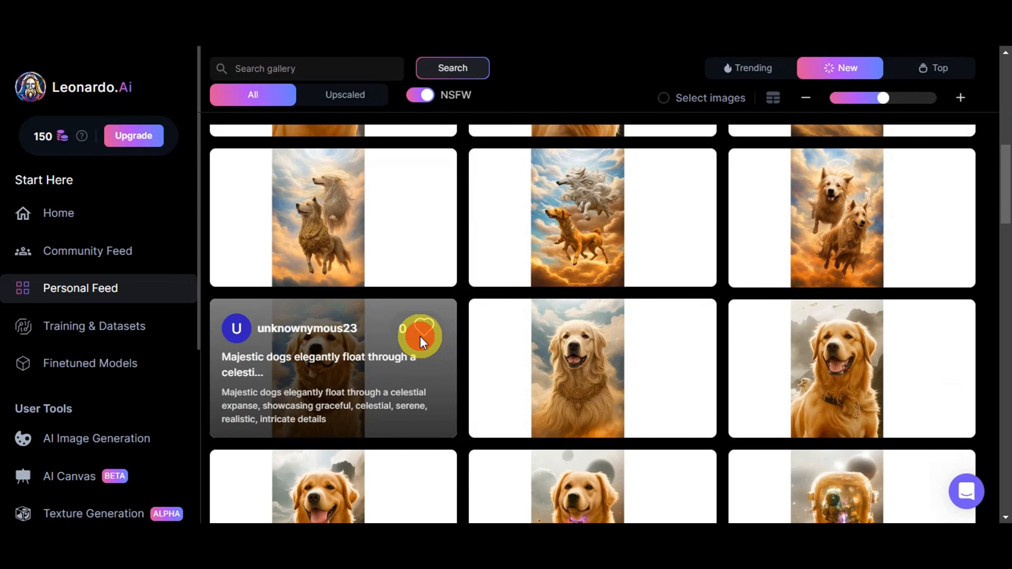
pyautogui.click(420, 336)
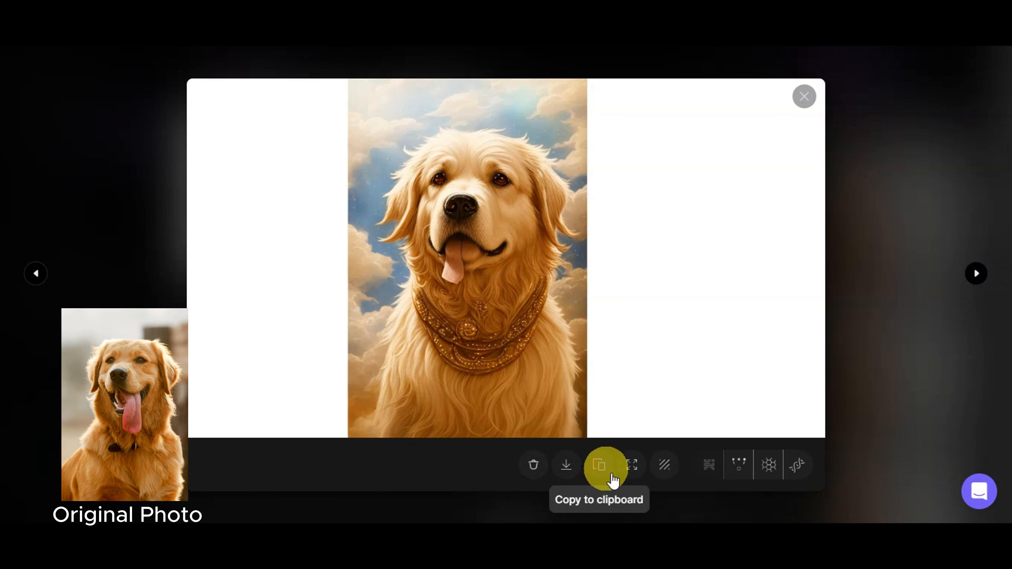
pyautogui.click(975, 274)
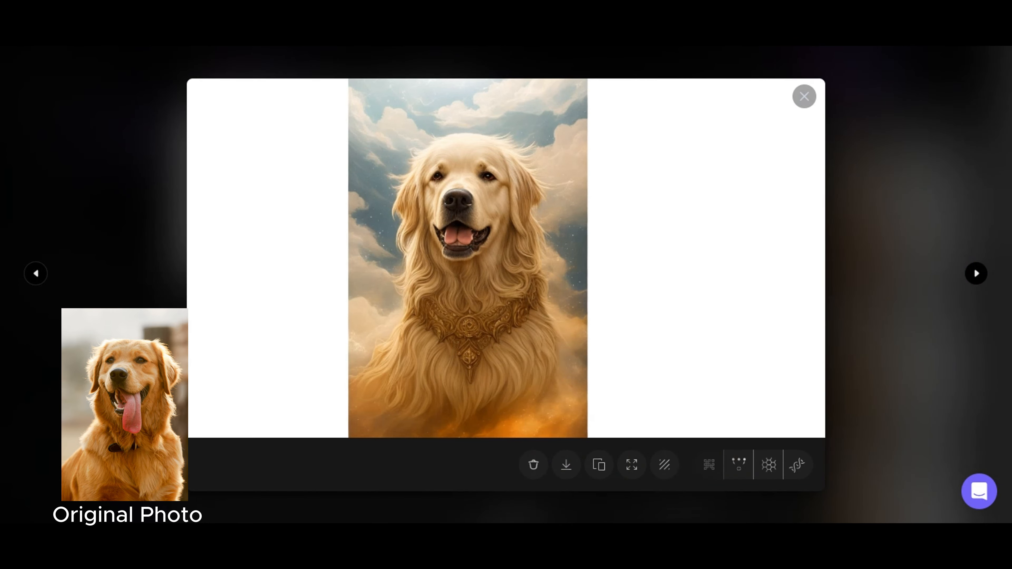
pyautogui.click(808, 103)
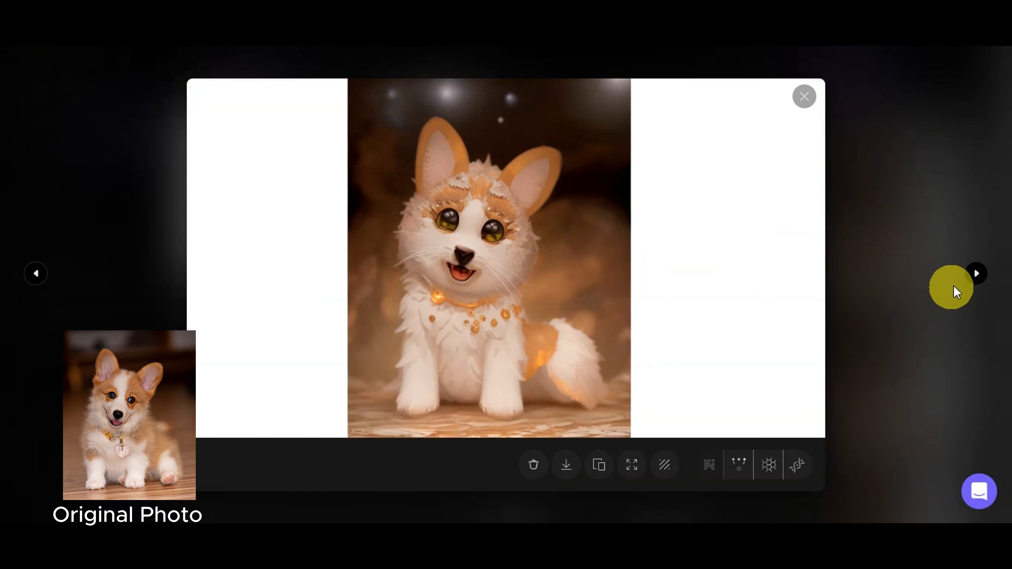
# Compare the enlarged corgi variations in the personal feed, close the viewer and return to the newer generations.
pyautogui.click(976, 274)
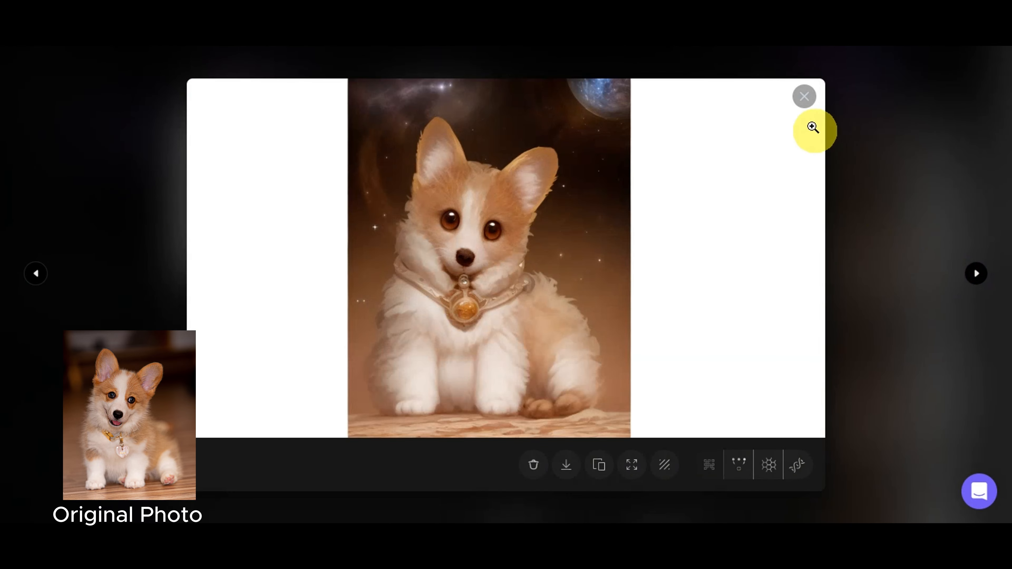
pyautogui.click(807, 102)
pyautogui.click(806, 115)
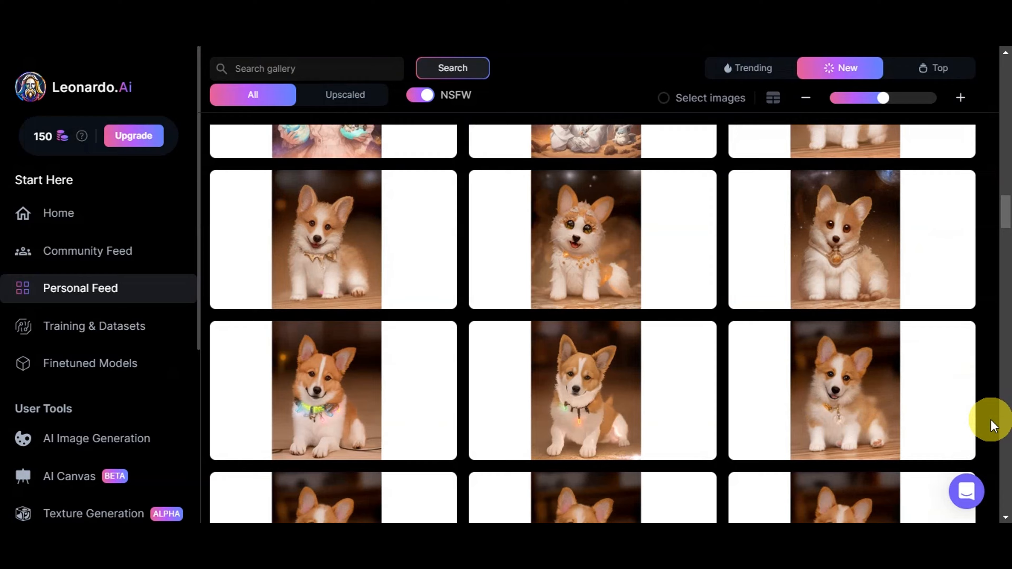
pyautogui.scroll(10, 991, 421)
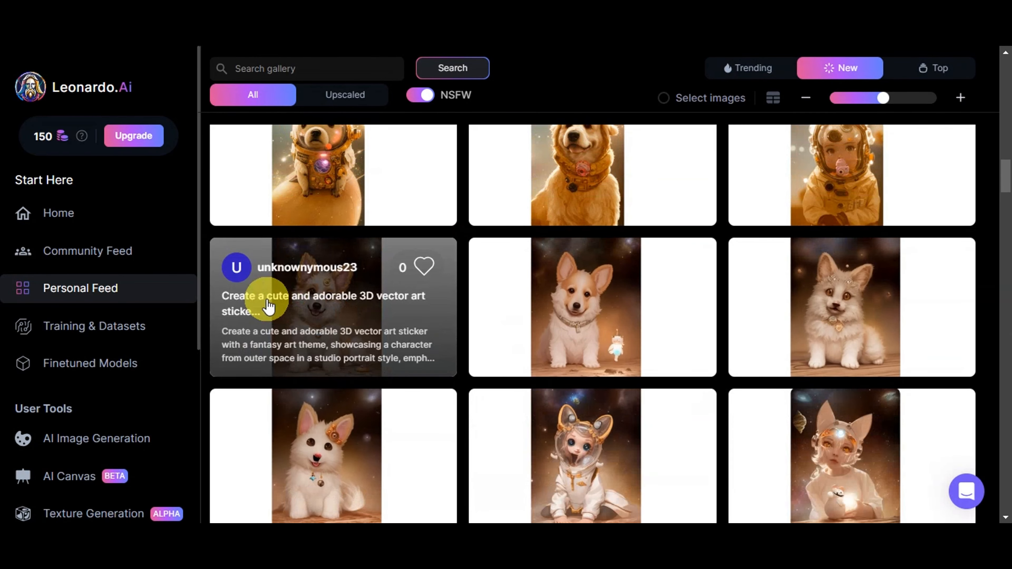
# View one of the space-themed puppy variations from the personal feed in detail.
pyautogui.click(278, 310)
pyautogui.click(440, 206)
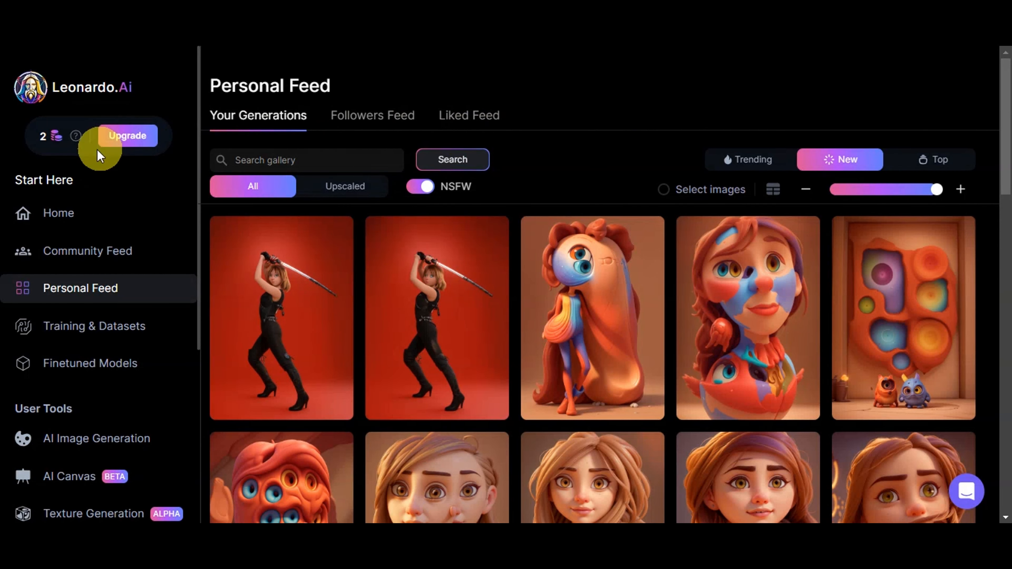
# Check when the tokens reset, and compare the upgrade plans' prices, token allowances and included features.
pyautogui.moveTo(77, 140)
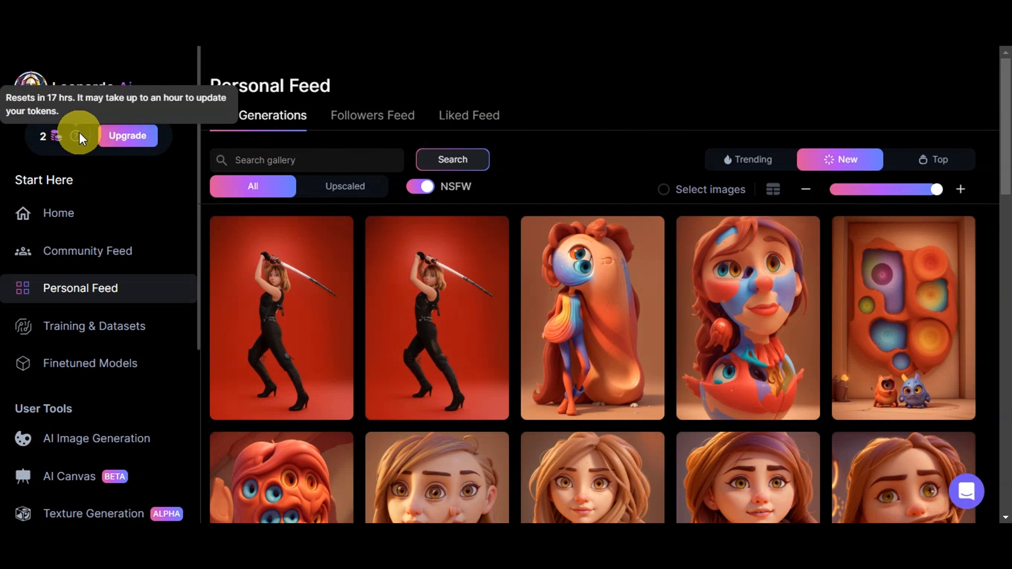
pyautogui.click(129, 135)
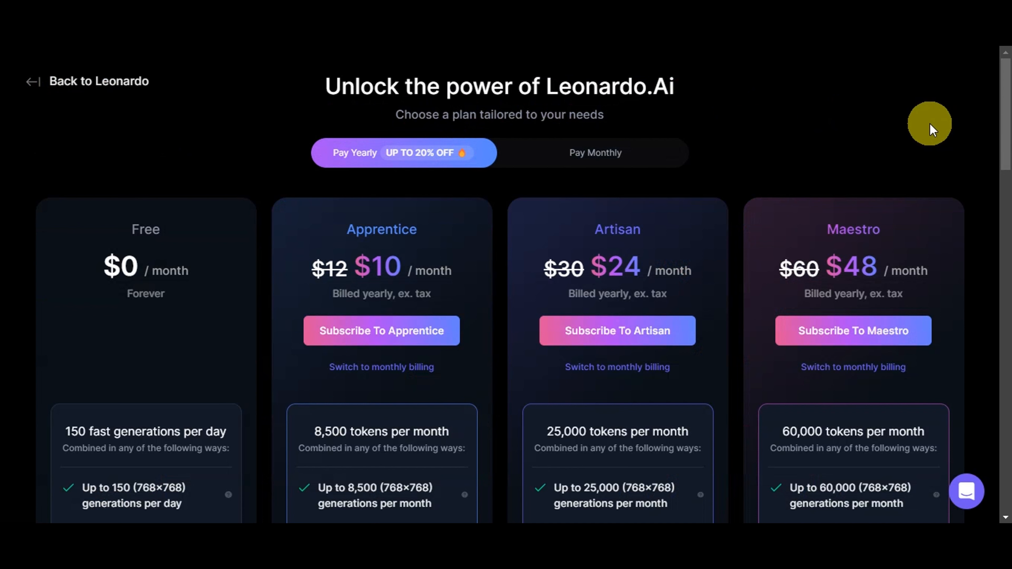
pyautogui.scroll(-2, 967, 132)
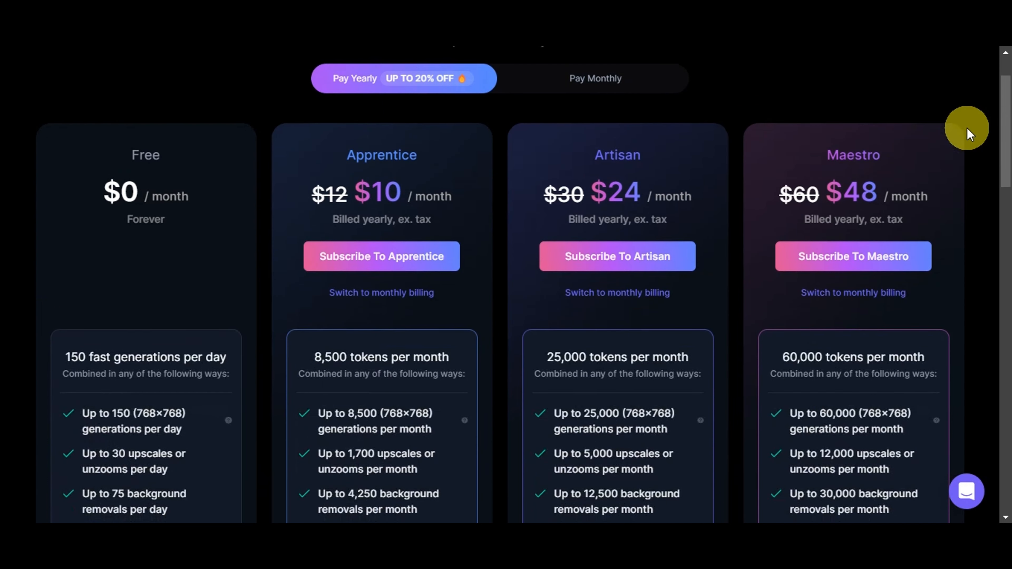
pyautogui.scroll(-2, 970, 128)
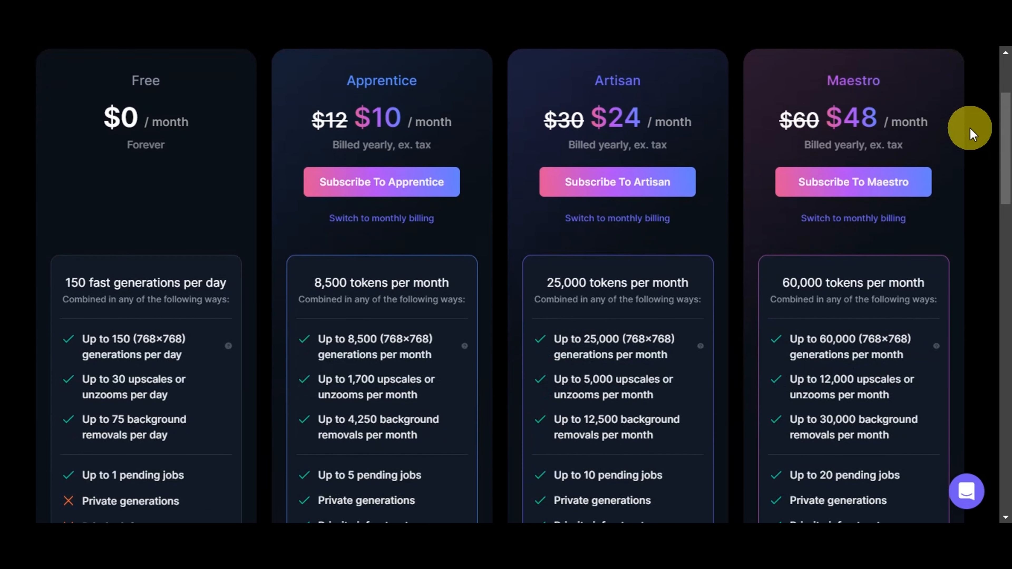
pyautogui.scroll(-2, 970, 127)
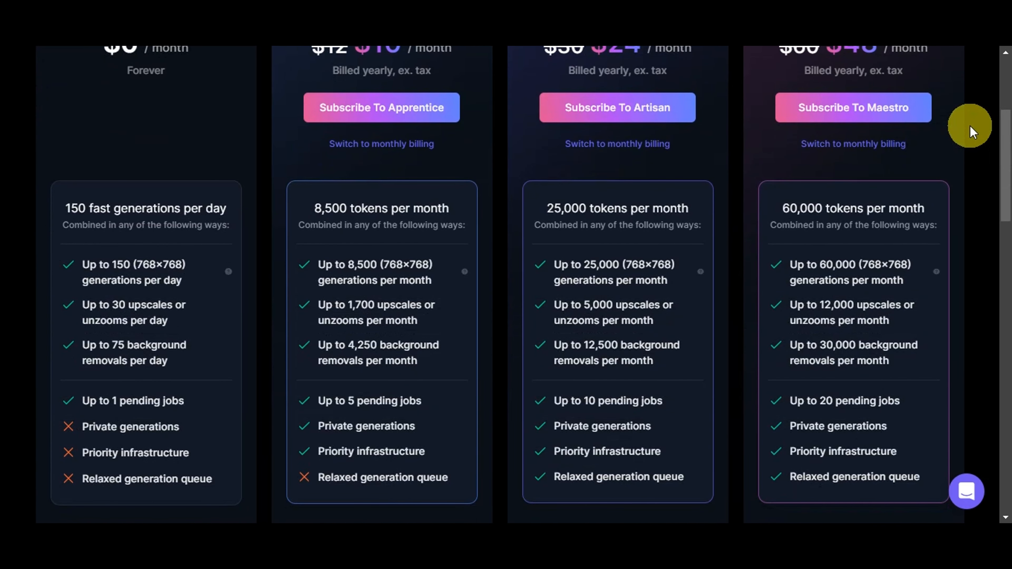
pyautogui.scroll(-13, 970, 126)
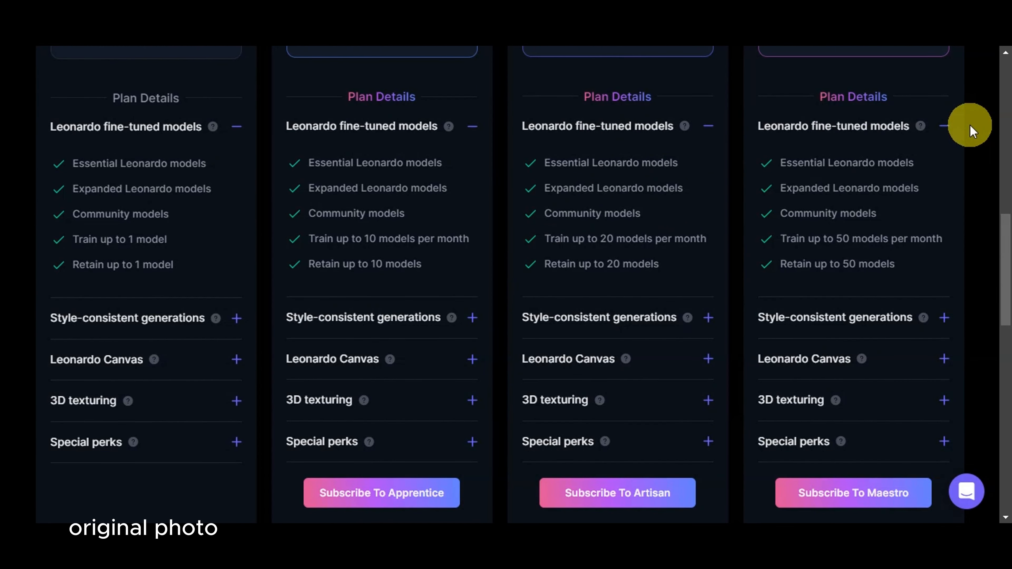
pyautogui.scroll(-2, 971, 127)
pyautogui.scroll(17, 956, 123)
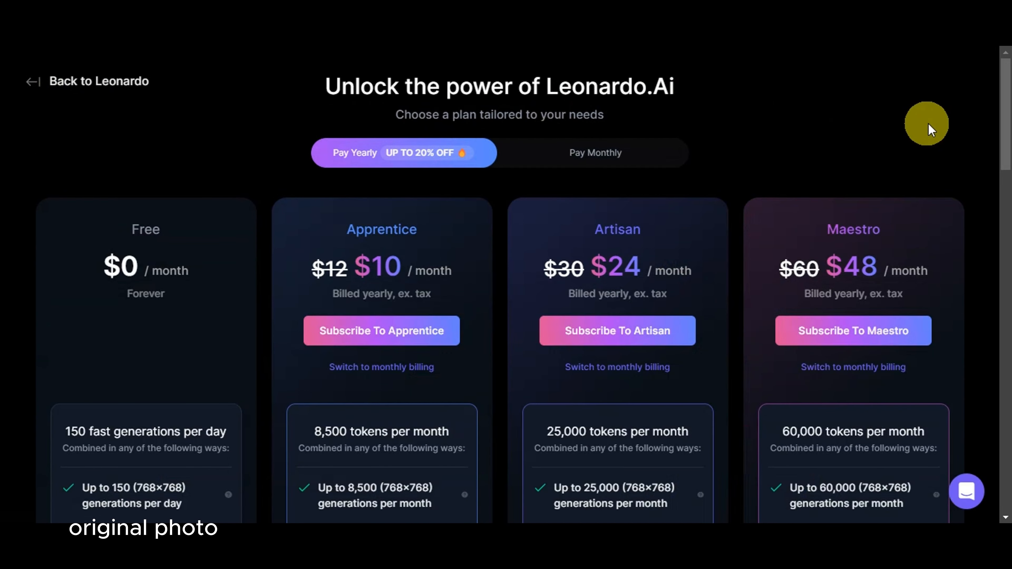
pyautogui.scroll(-2, 965, 128)
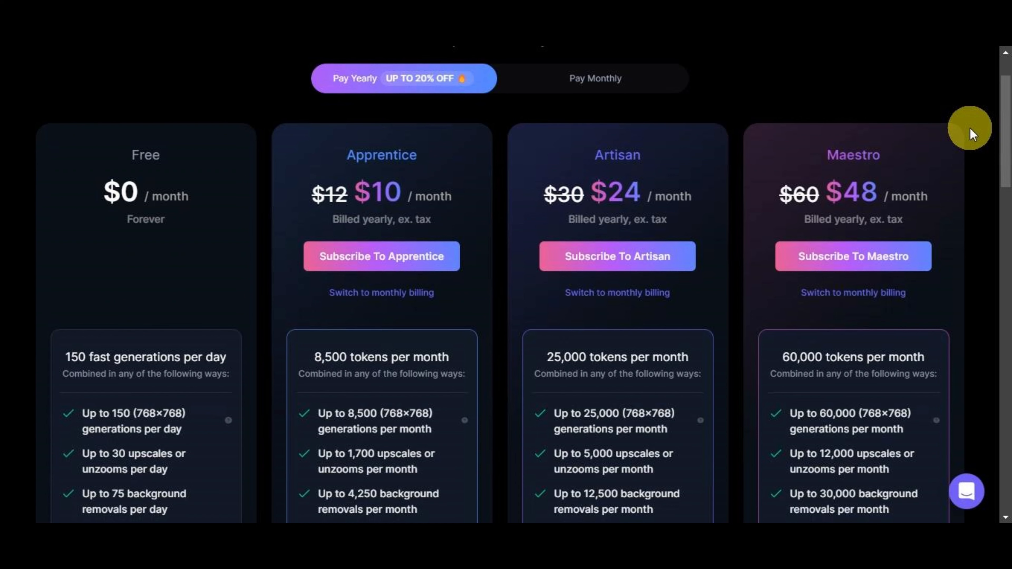
pyautogui.scroll(-2, 970, 128)
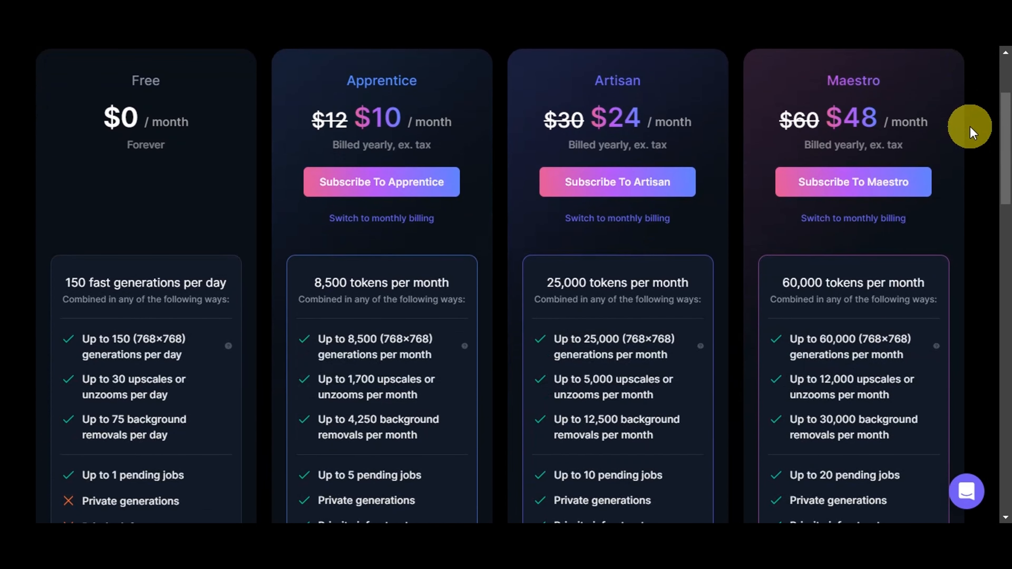
pyautogui.scroll(-2, 970, 127)
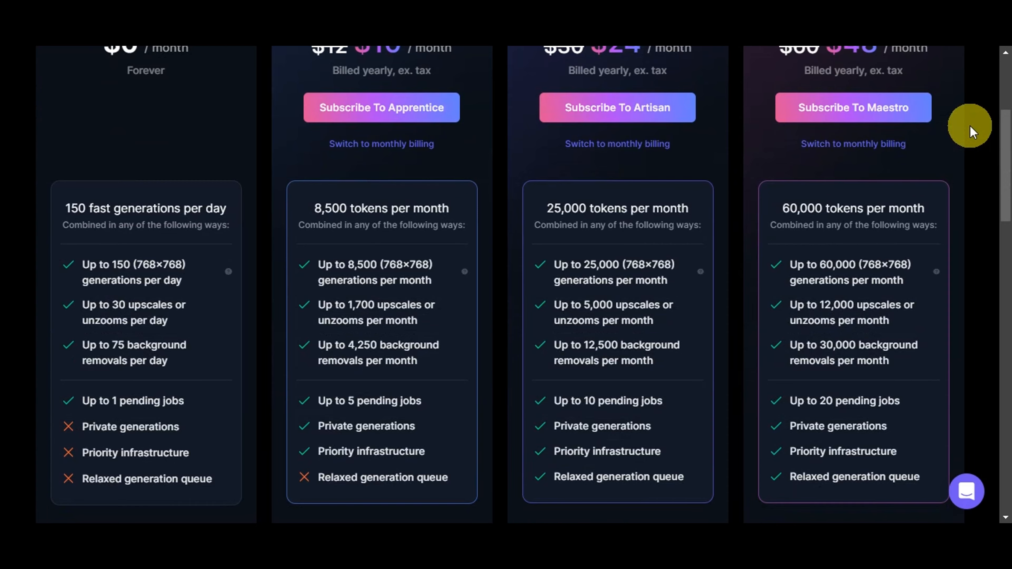
pyautogui.scroll(-12, 970, 126)
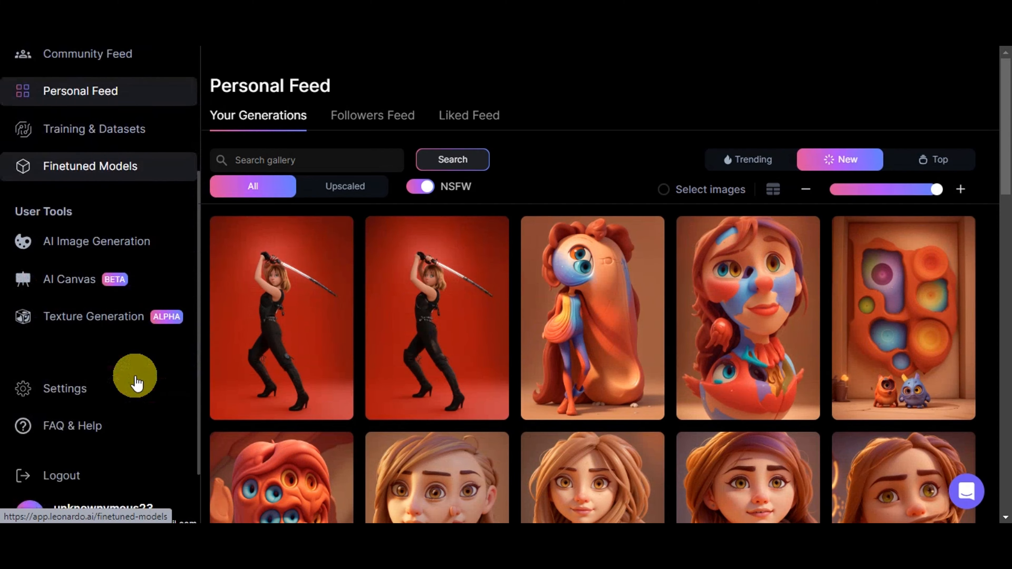
pyautogui.scroll(-1, 102, 267)
pyautogui.scroll(-1, 110, 396)
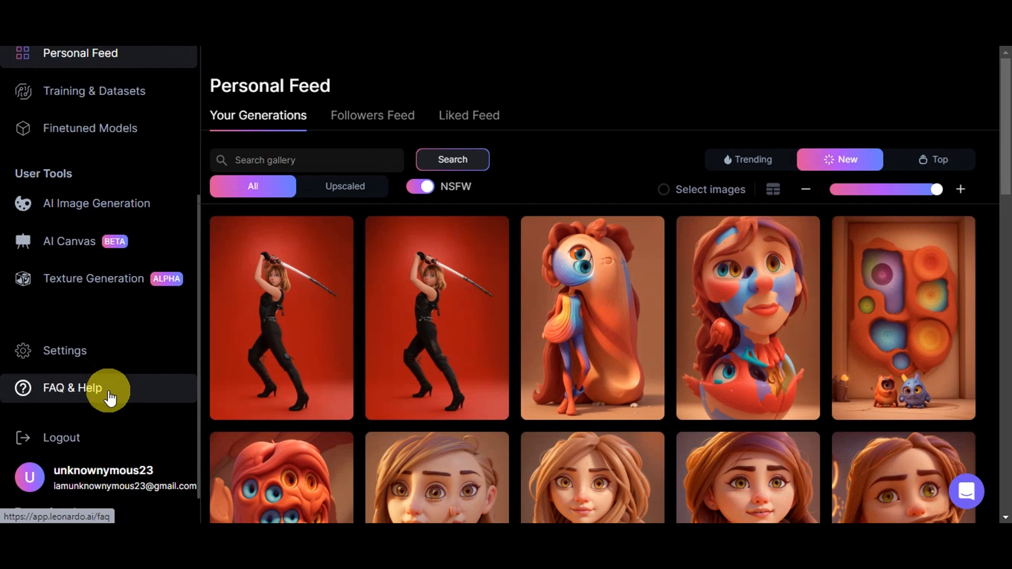
pyautogui.scroll(-1, 108, 396)
pyautogui.scroll(7, 106, 395)
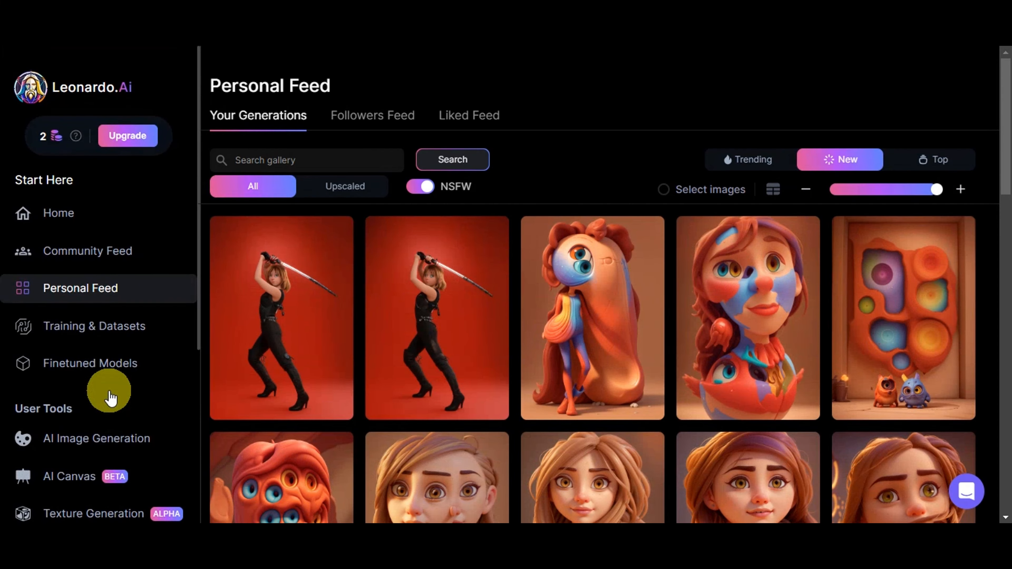
# Open the home page and browse the trending images under Recent Creations.
pyautogui.click(76, 220)
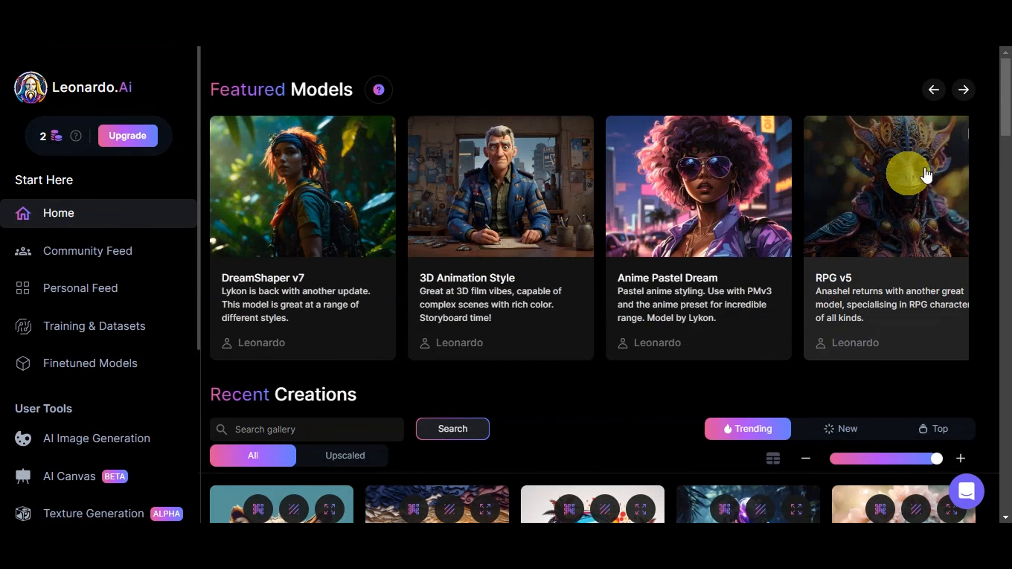
pyautogui.scroll(-6, 984, 156)
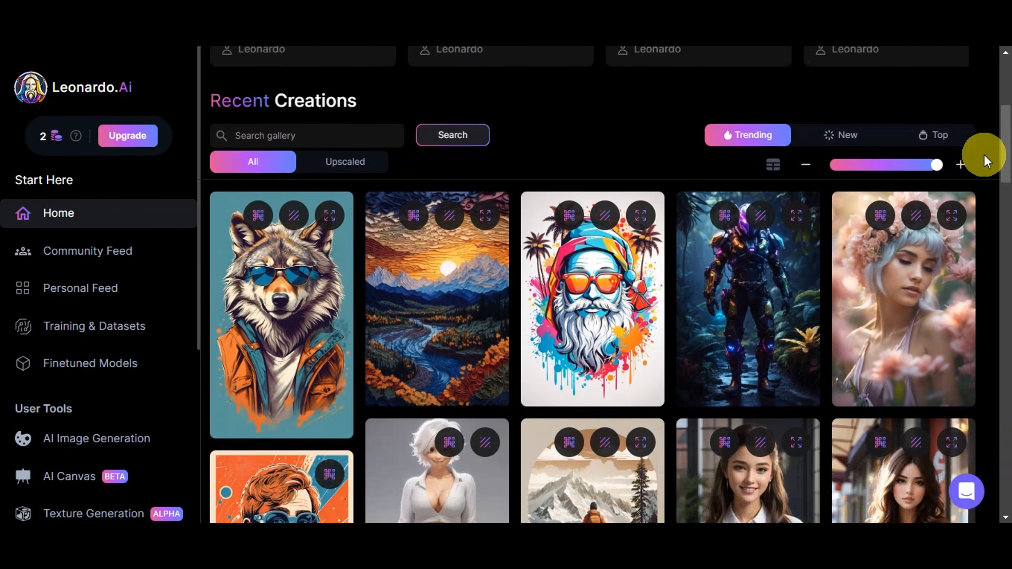
pyautogui.scroll(-2, 985, 155)
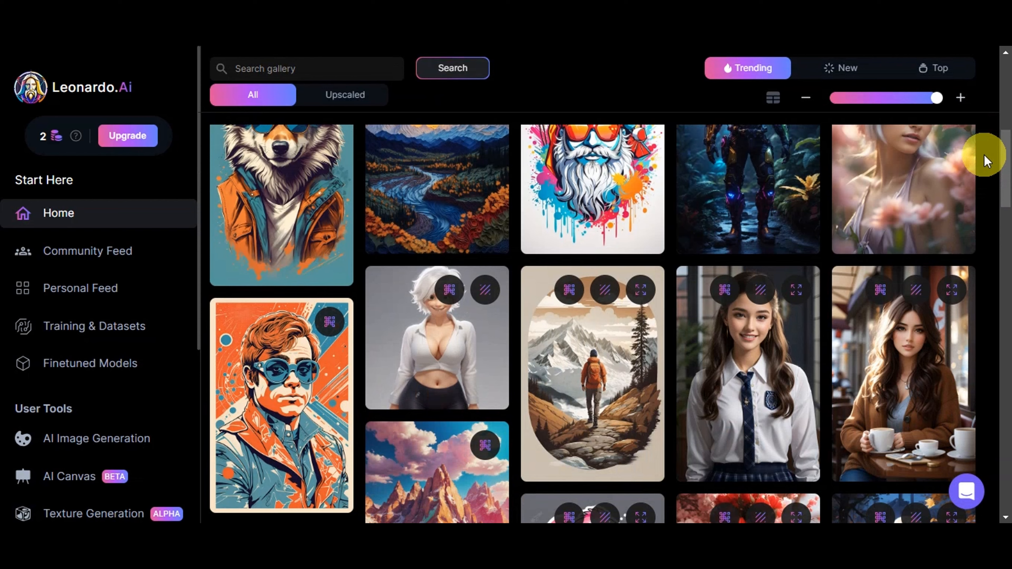
pyautogui.scroll(-8, 985, 160)
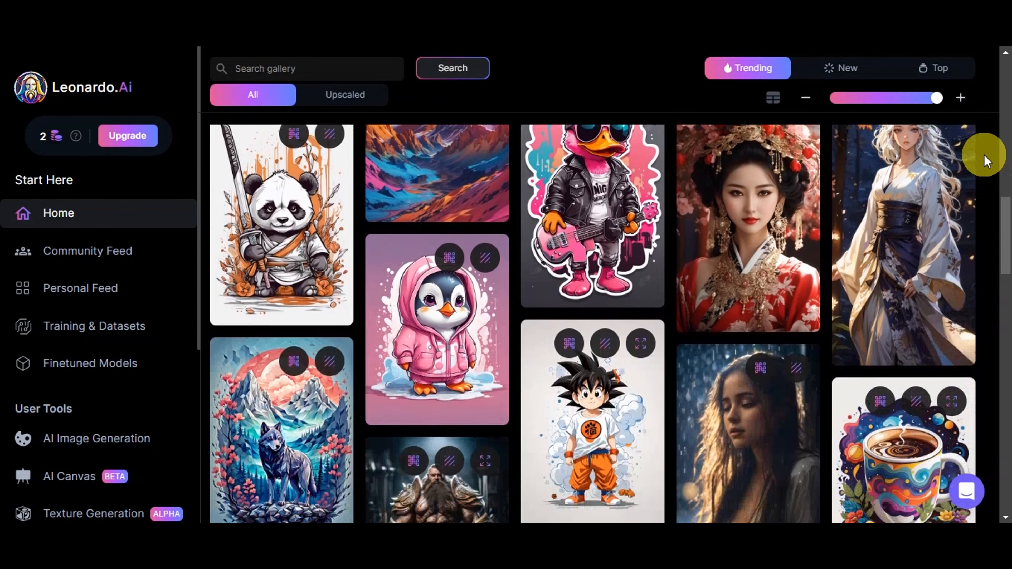
pyautogui.scroll(-4, 984, 160)
pyautogui.scroll(-8, 984, 159)
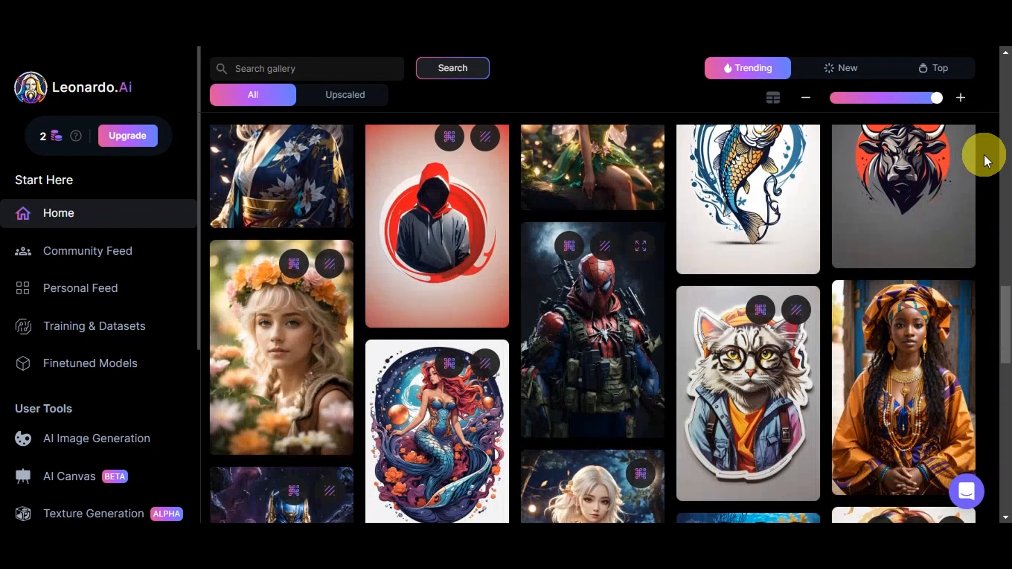
pyautogui.scroll(-12, 985, 159)
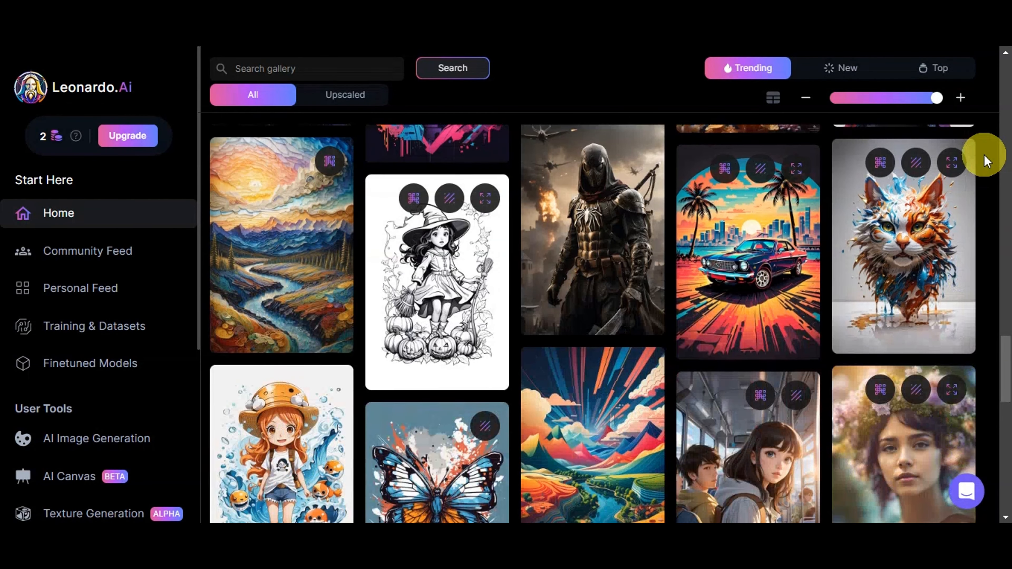
pyautogui.scroll(-14, 984, 160)
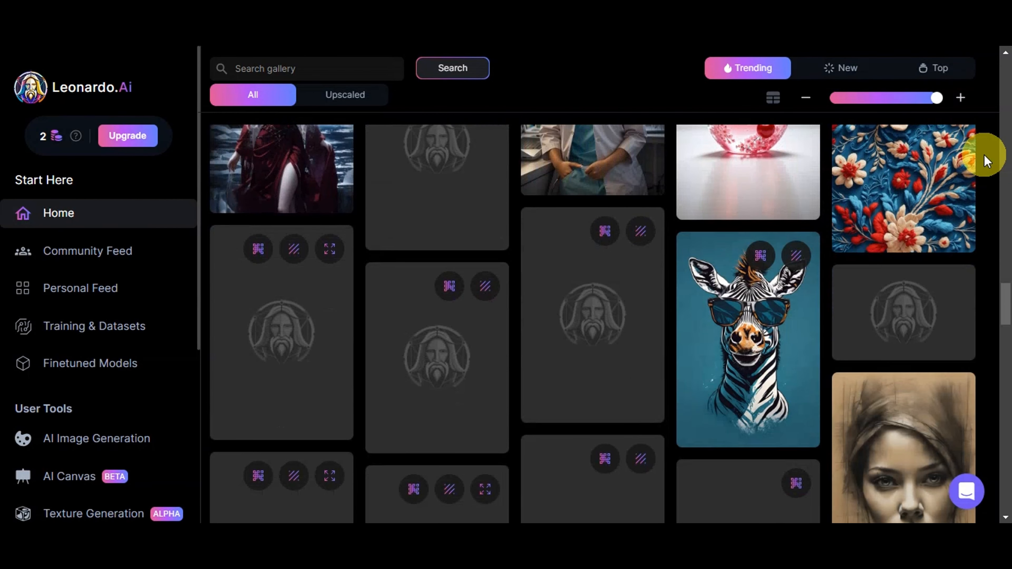
pyautogui.scroll(-5, 985, 155)
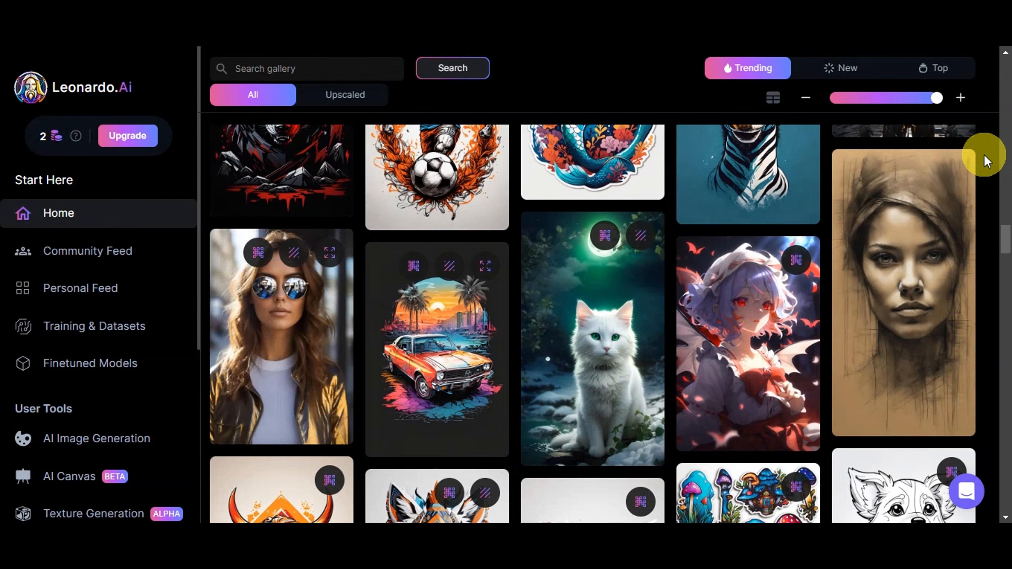
# Open the Community Feed and look through the trending creations for inspiration.
pyautogui.click(173, 252)
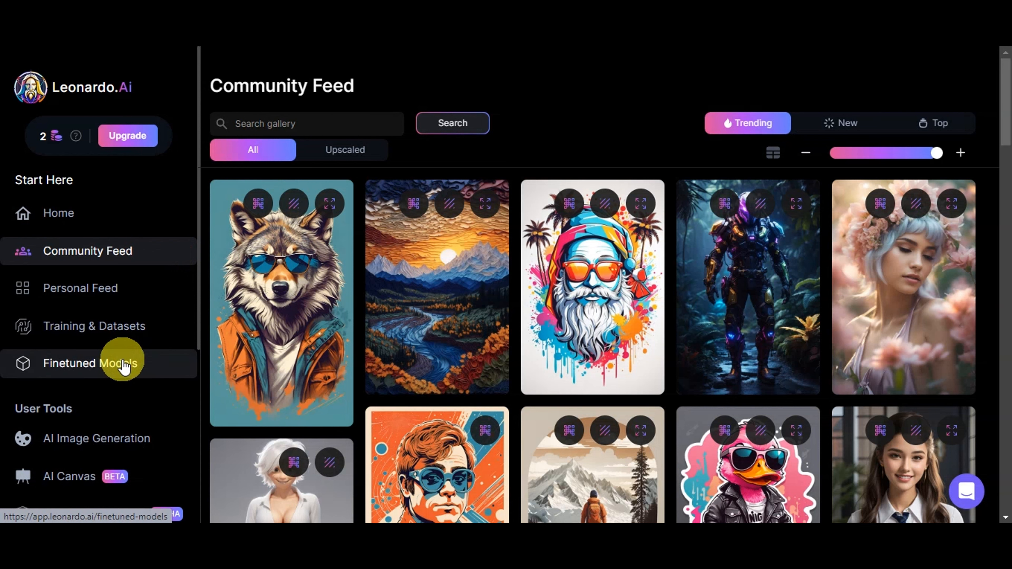
pyautogui.scroll(-6, 986, 127)
pyautogui.scroll(-2, 987, 134)
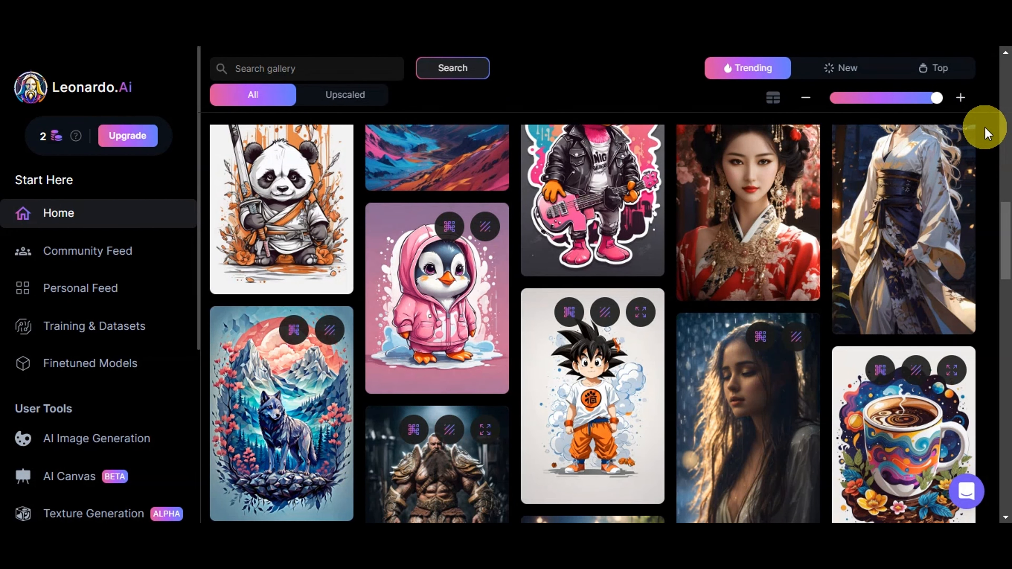
pyautogui.scroll(-10, 987, 134)
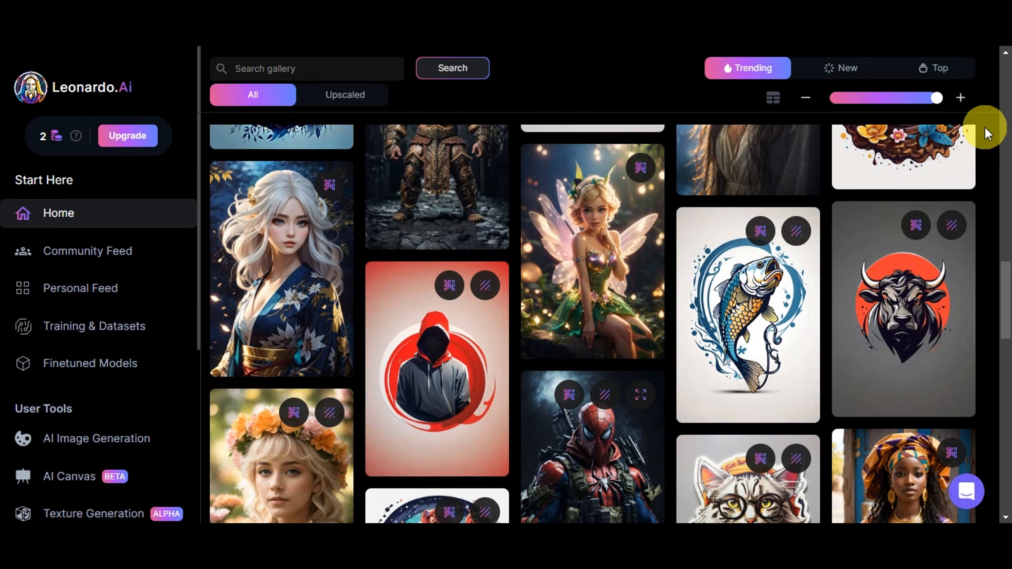
pyautogui.scroll(-4, 987, 134)
pyautogui.scroll(-10, 987, 134)
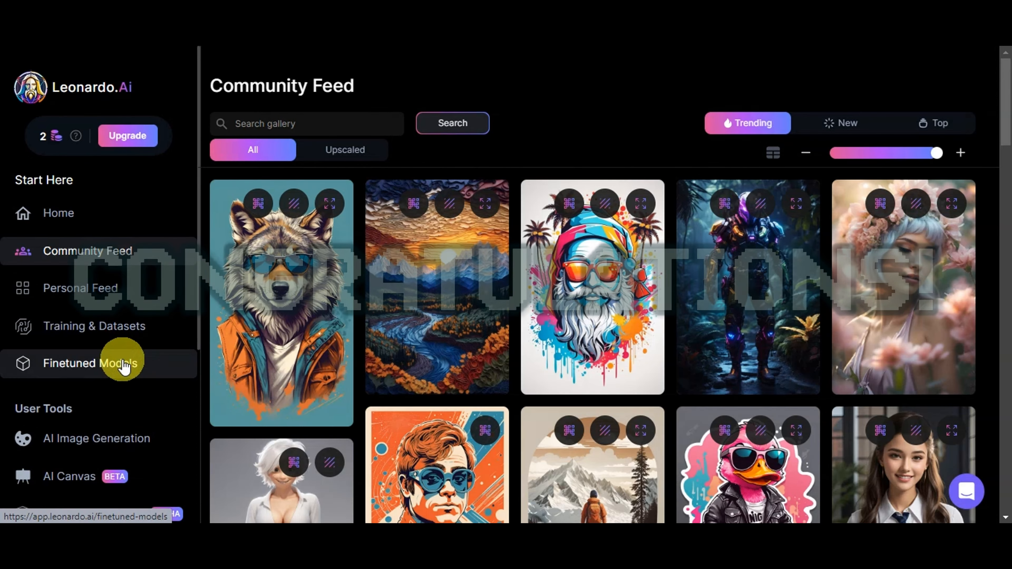
# Open the finetuned models and examine the platform models with their style descriptions.
pyautogui.click(123, 360)
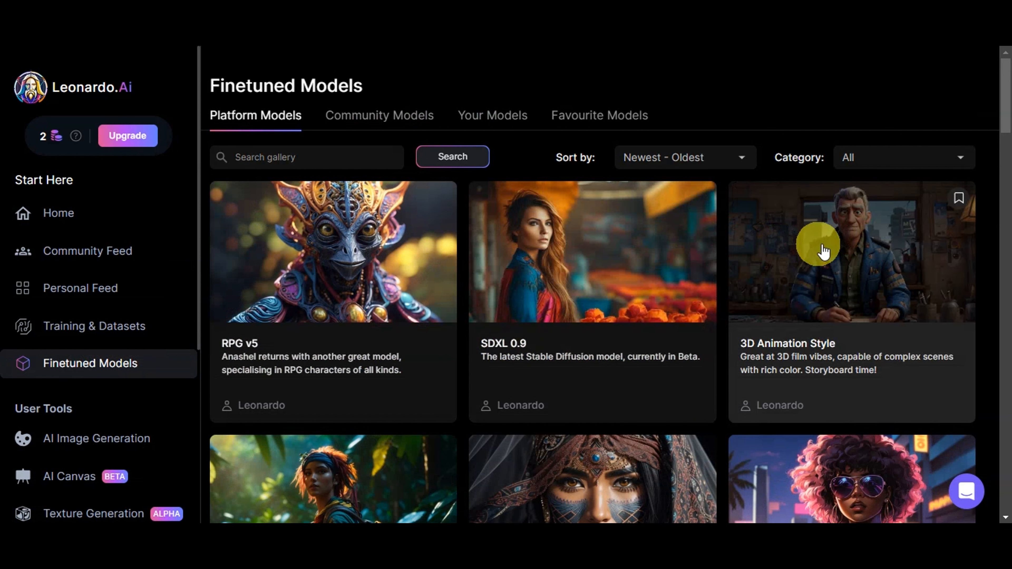
pyautogui.scroll(-5, 856, 257)
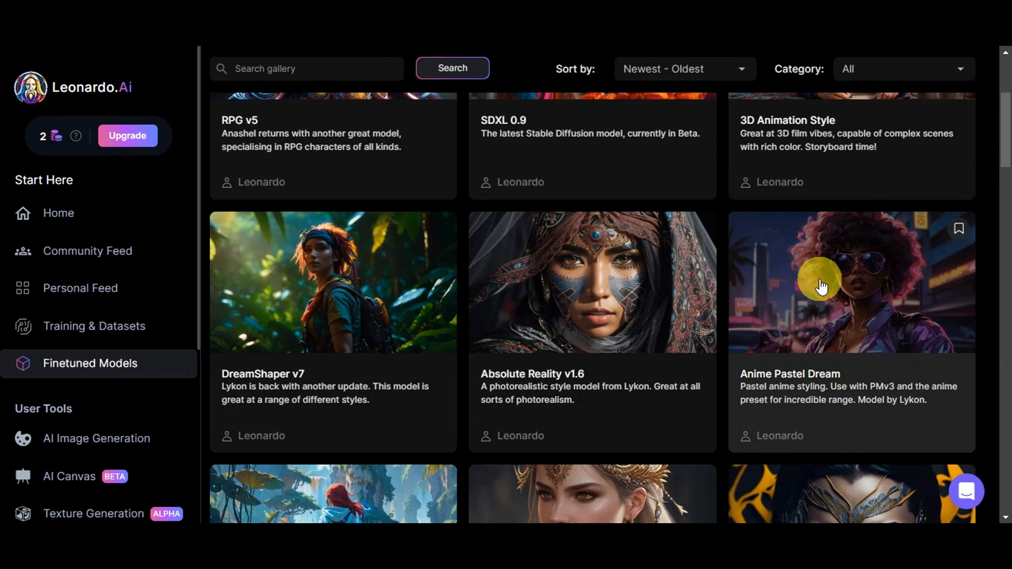
pyautogui.scroll(-3, 877, 295)
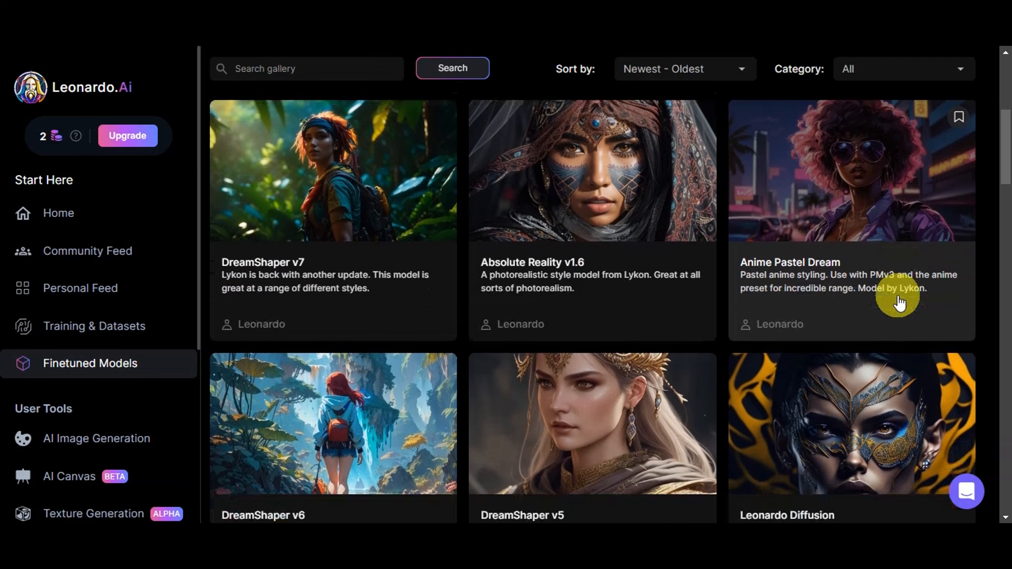
pyautogui.scroll(-1, 898, 303)
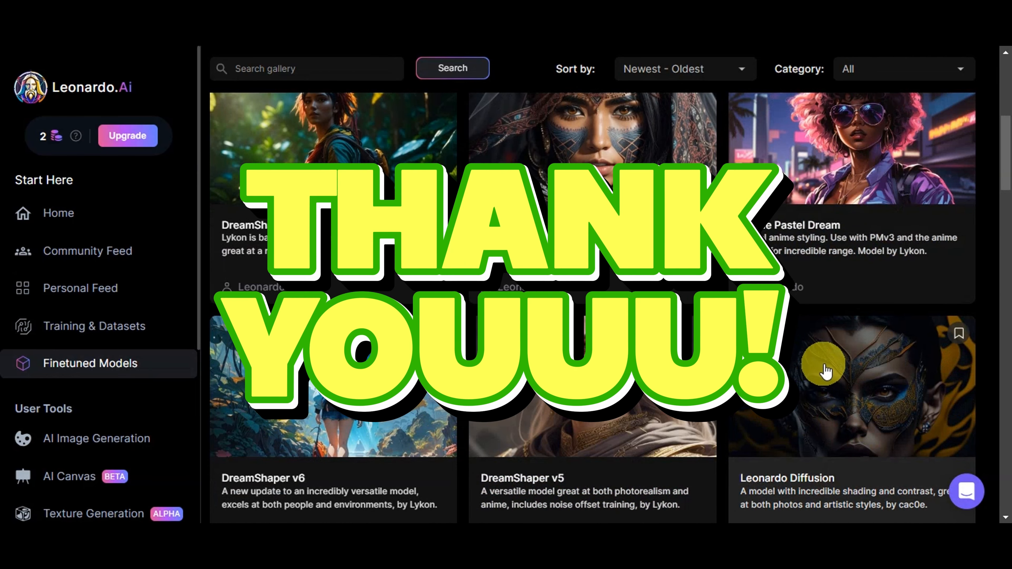
pyautogui.scroll(-6, 825, 370)
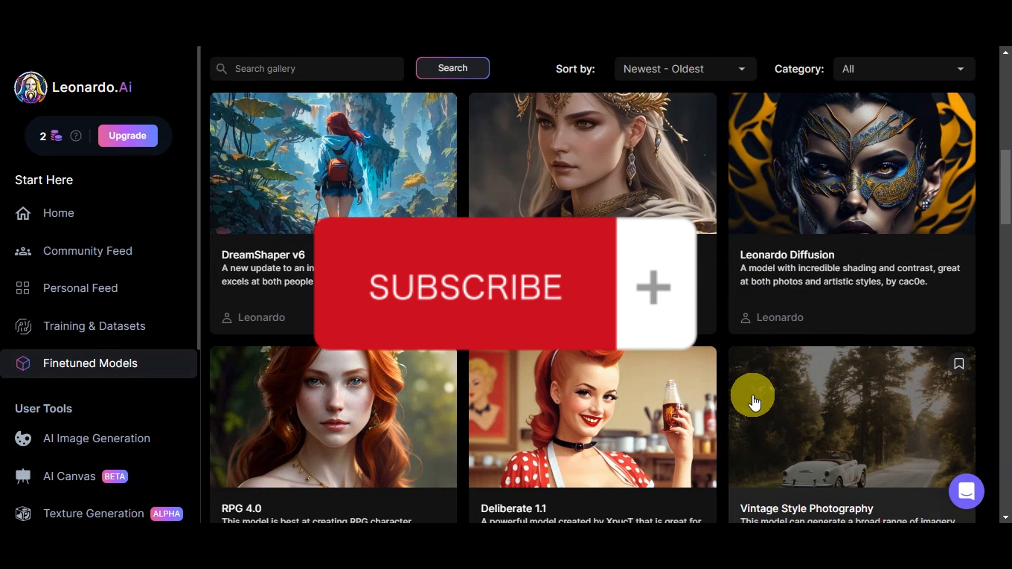
pyautogui.scroll(-4, 752, 395)
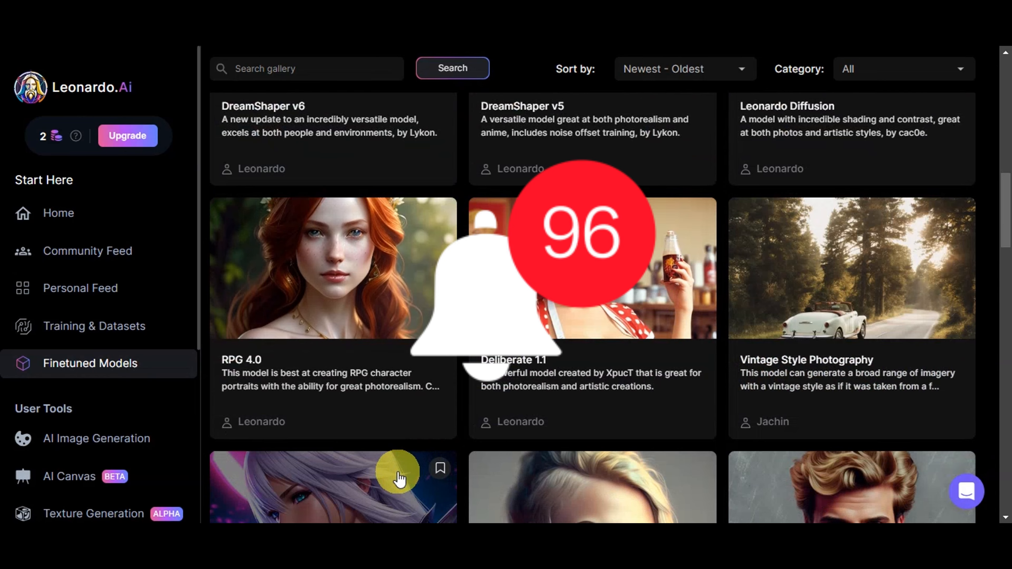
pyautogui.scroll(-4, 399, 478)
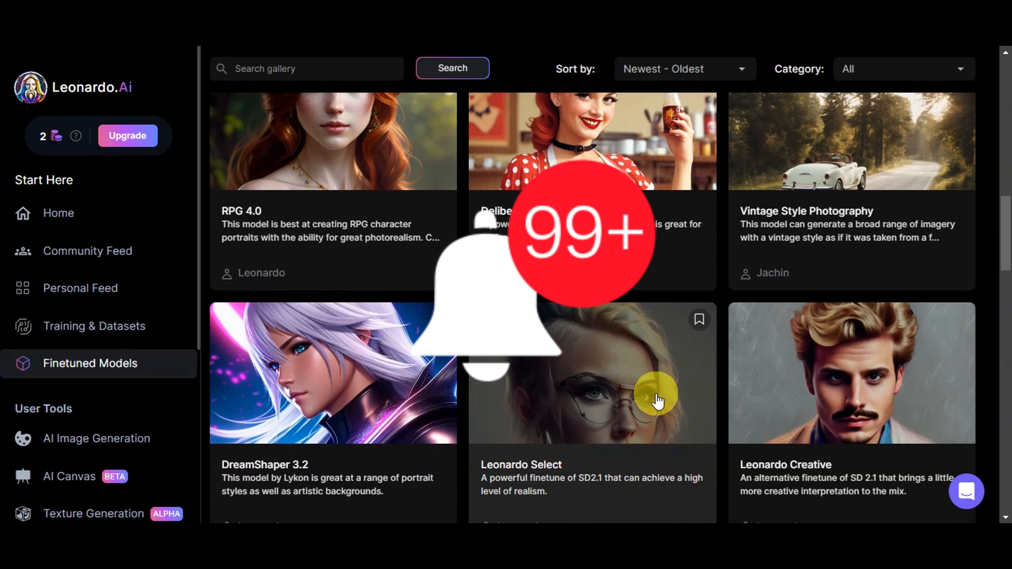